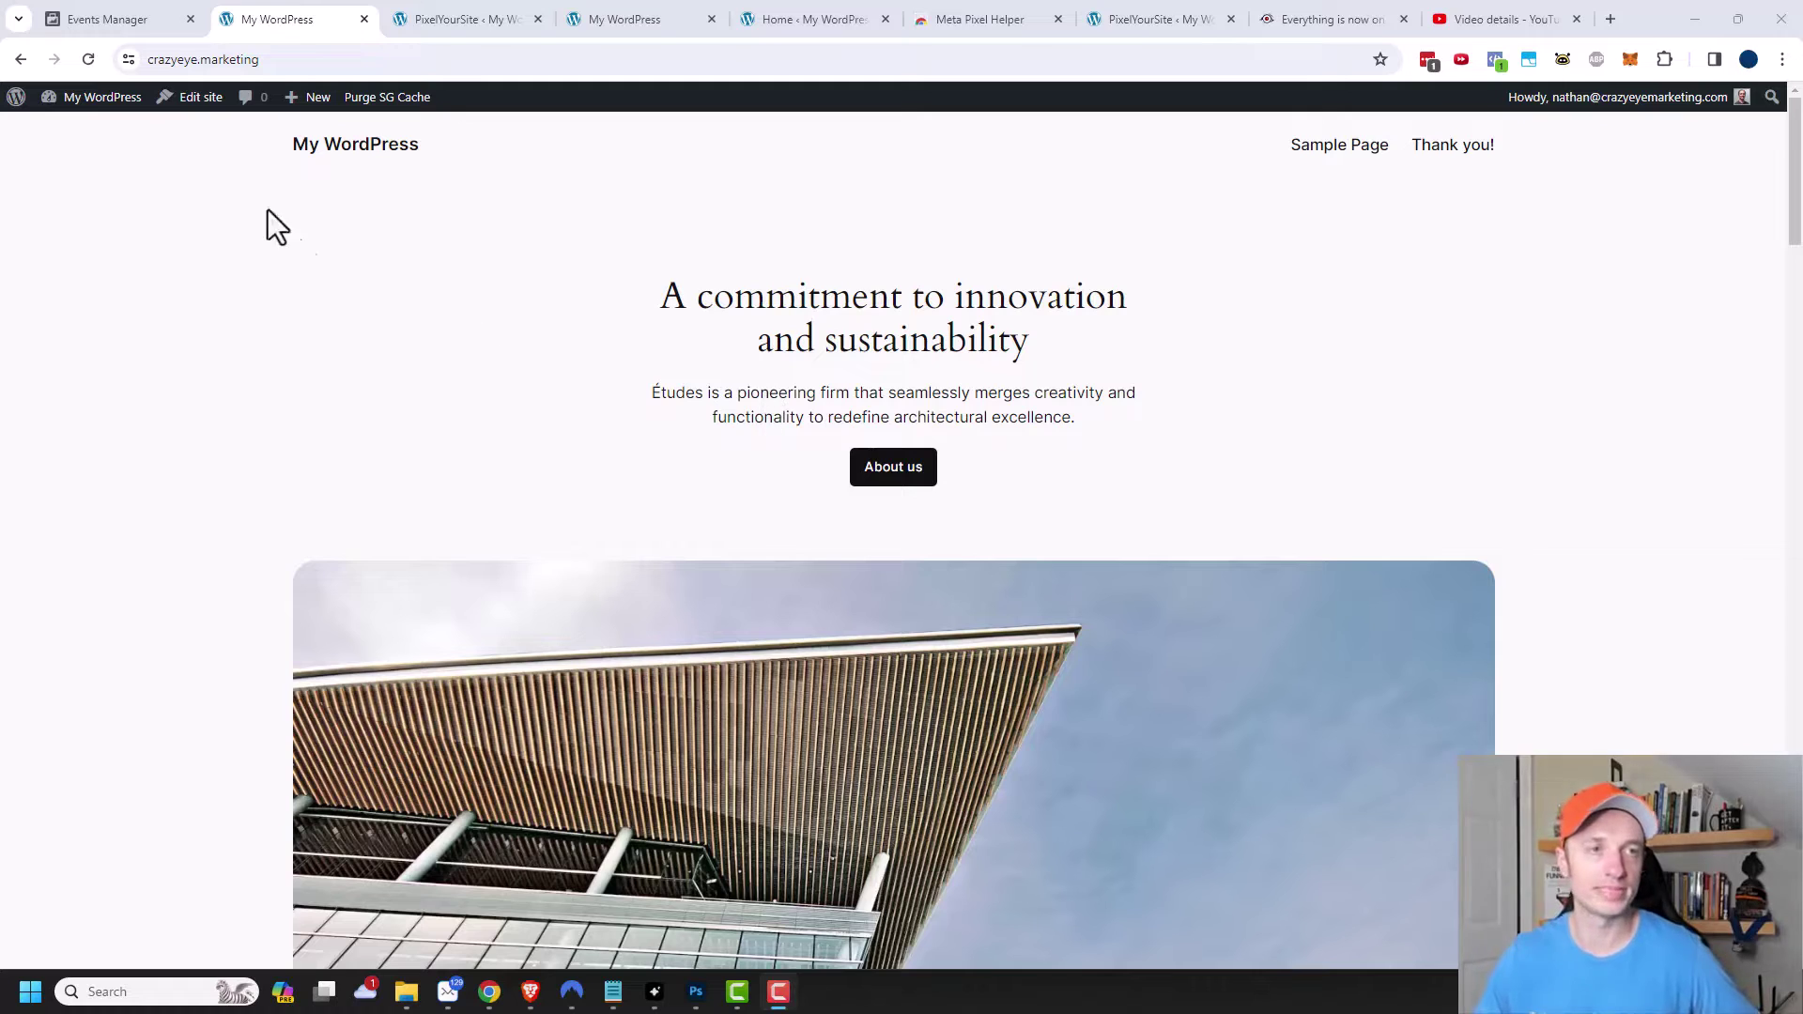
# Go to Events Manager's Data sources and open the CEM Training dataset overview.
pyautogui.click(116, 17)
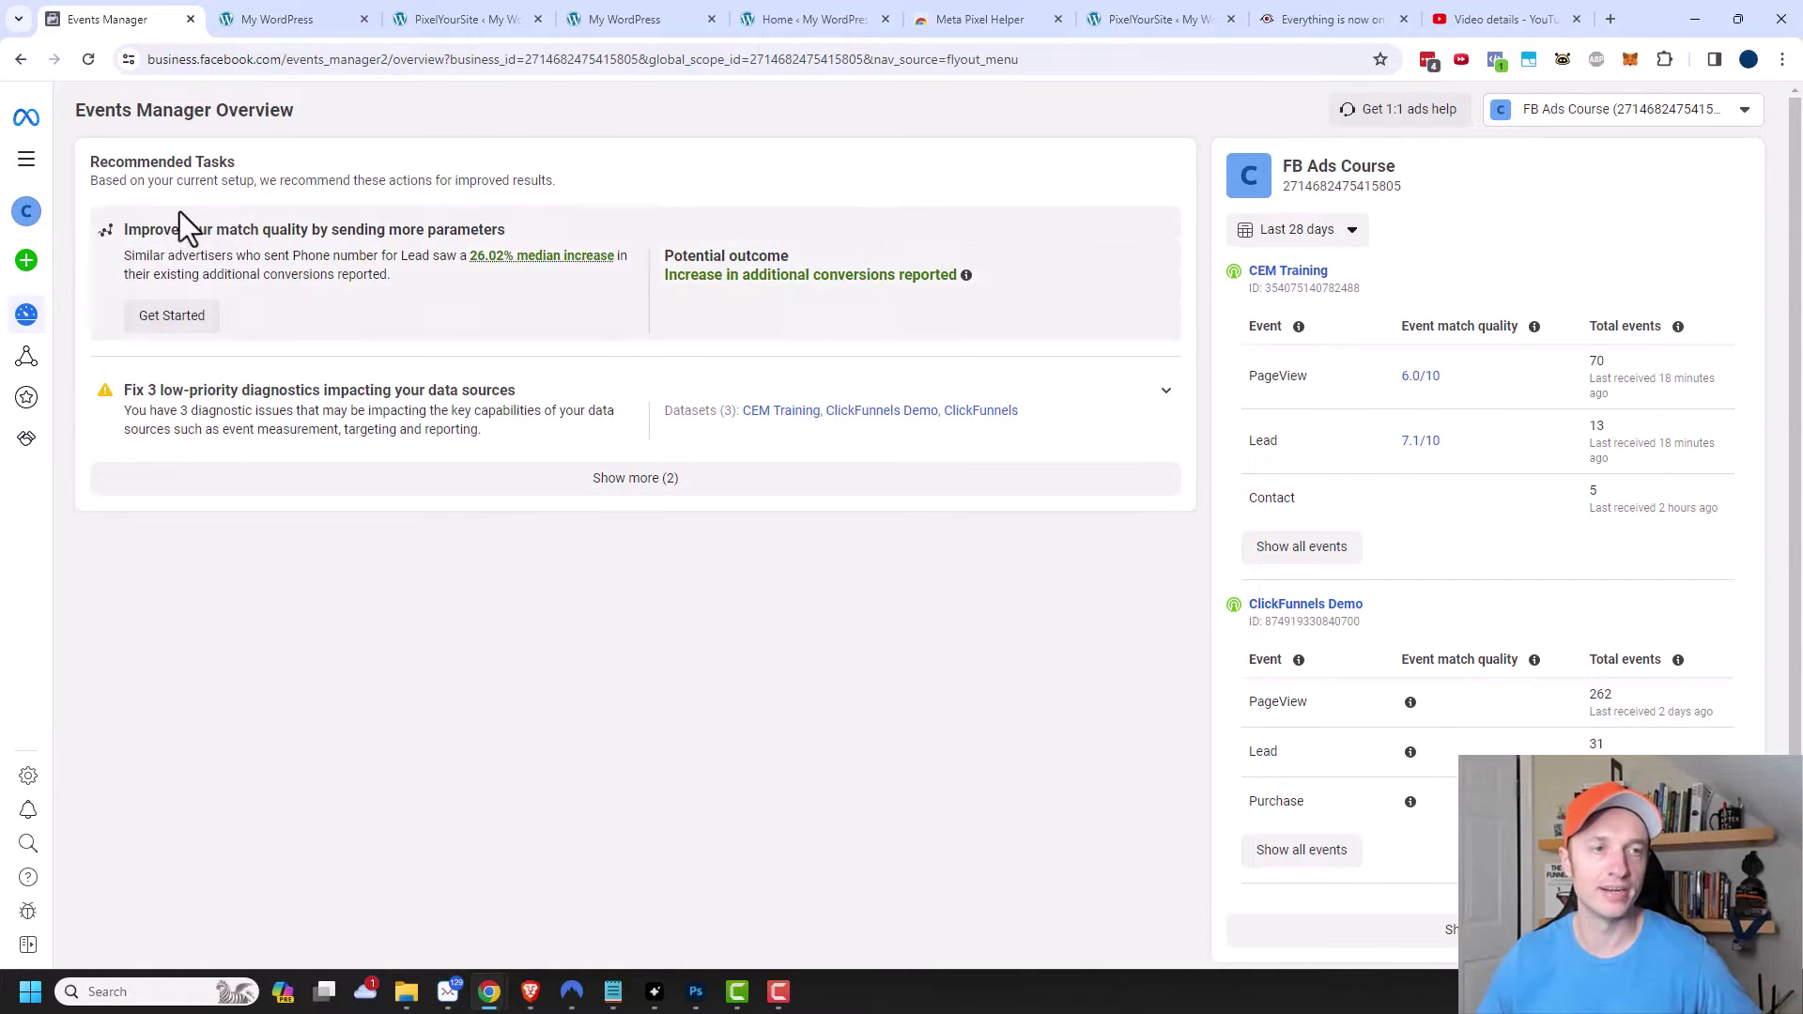
pyautogui.click(26, 161)
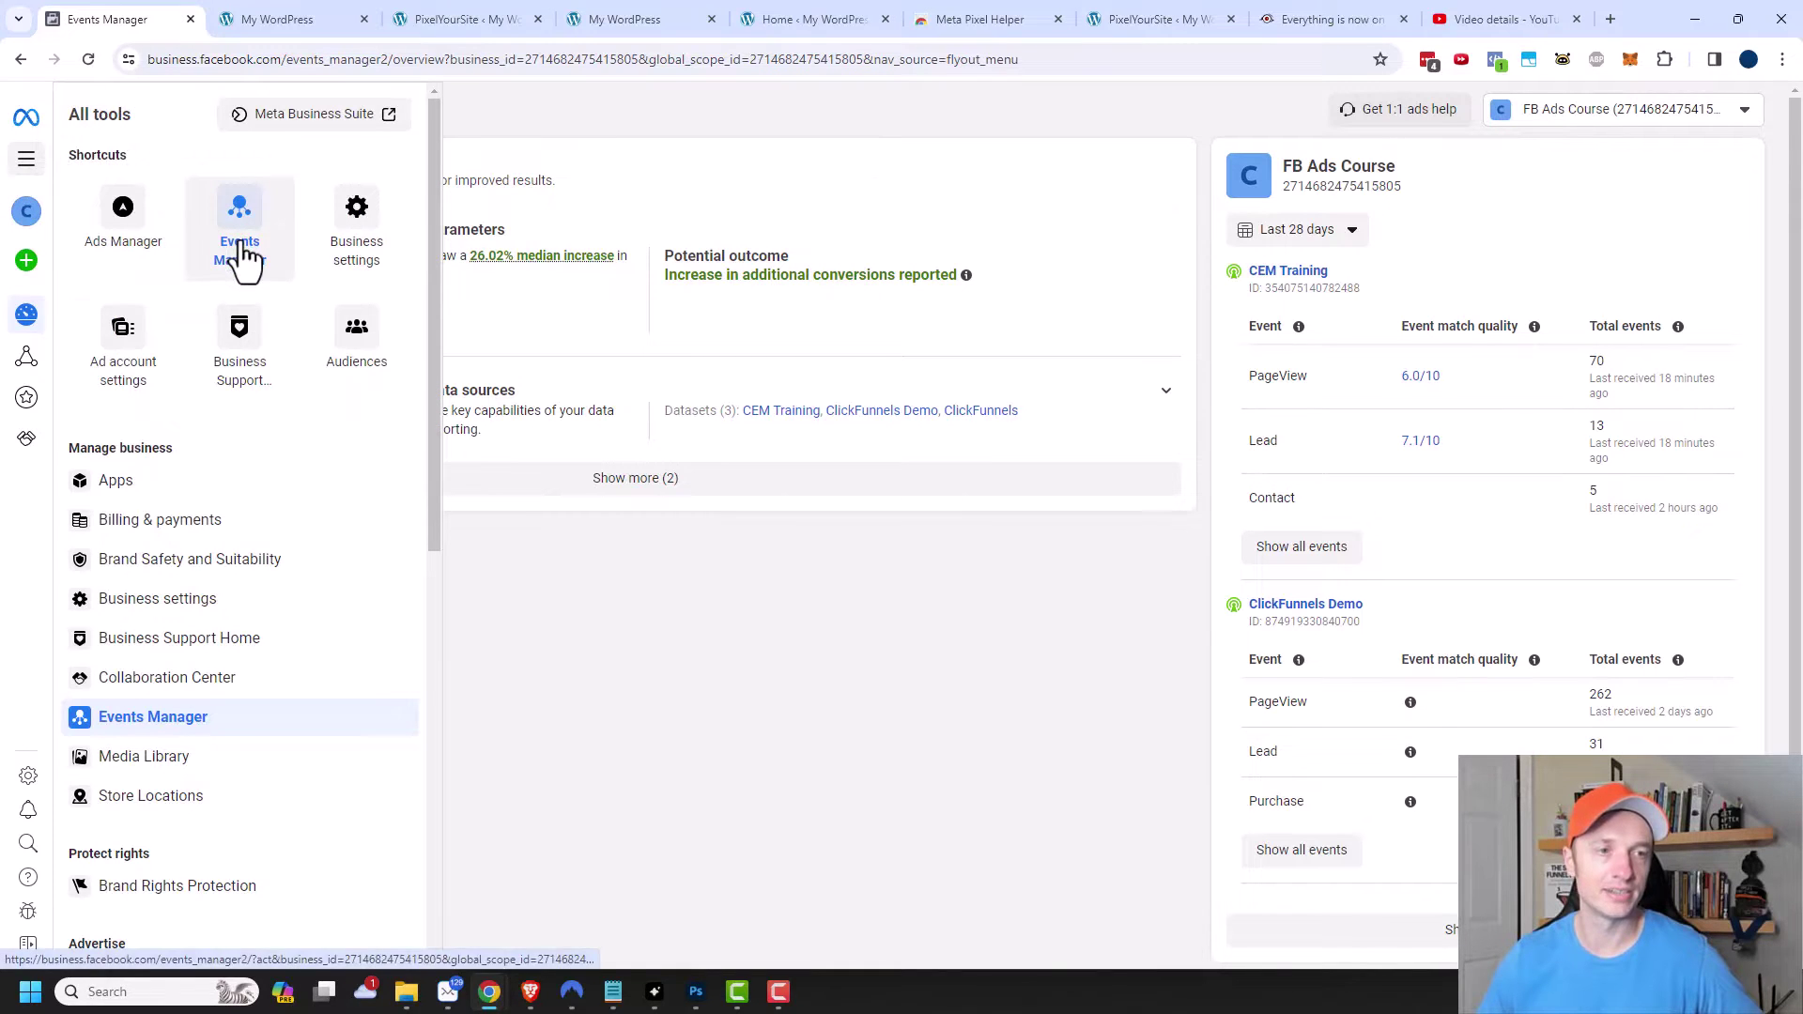
pyautogui.click(29, 368)
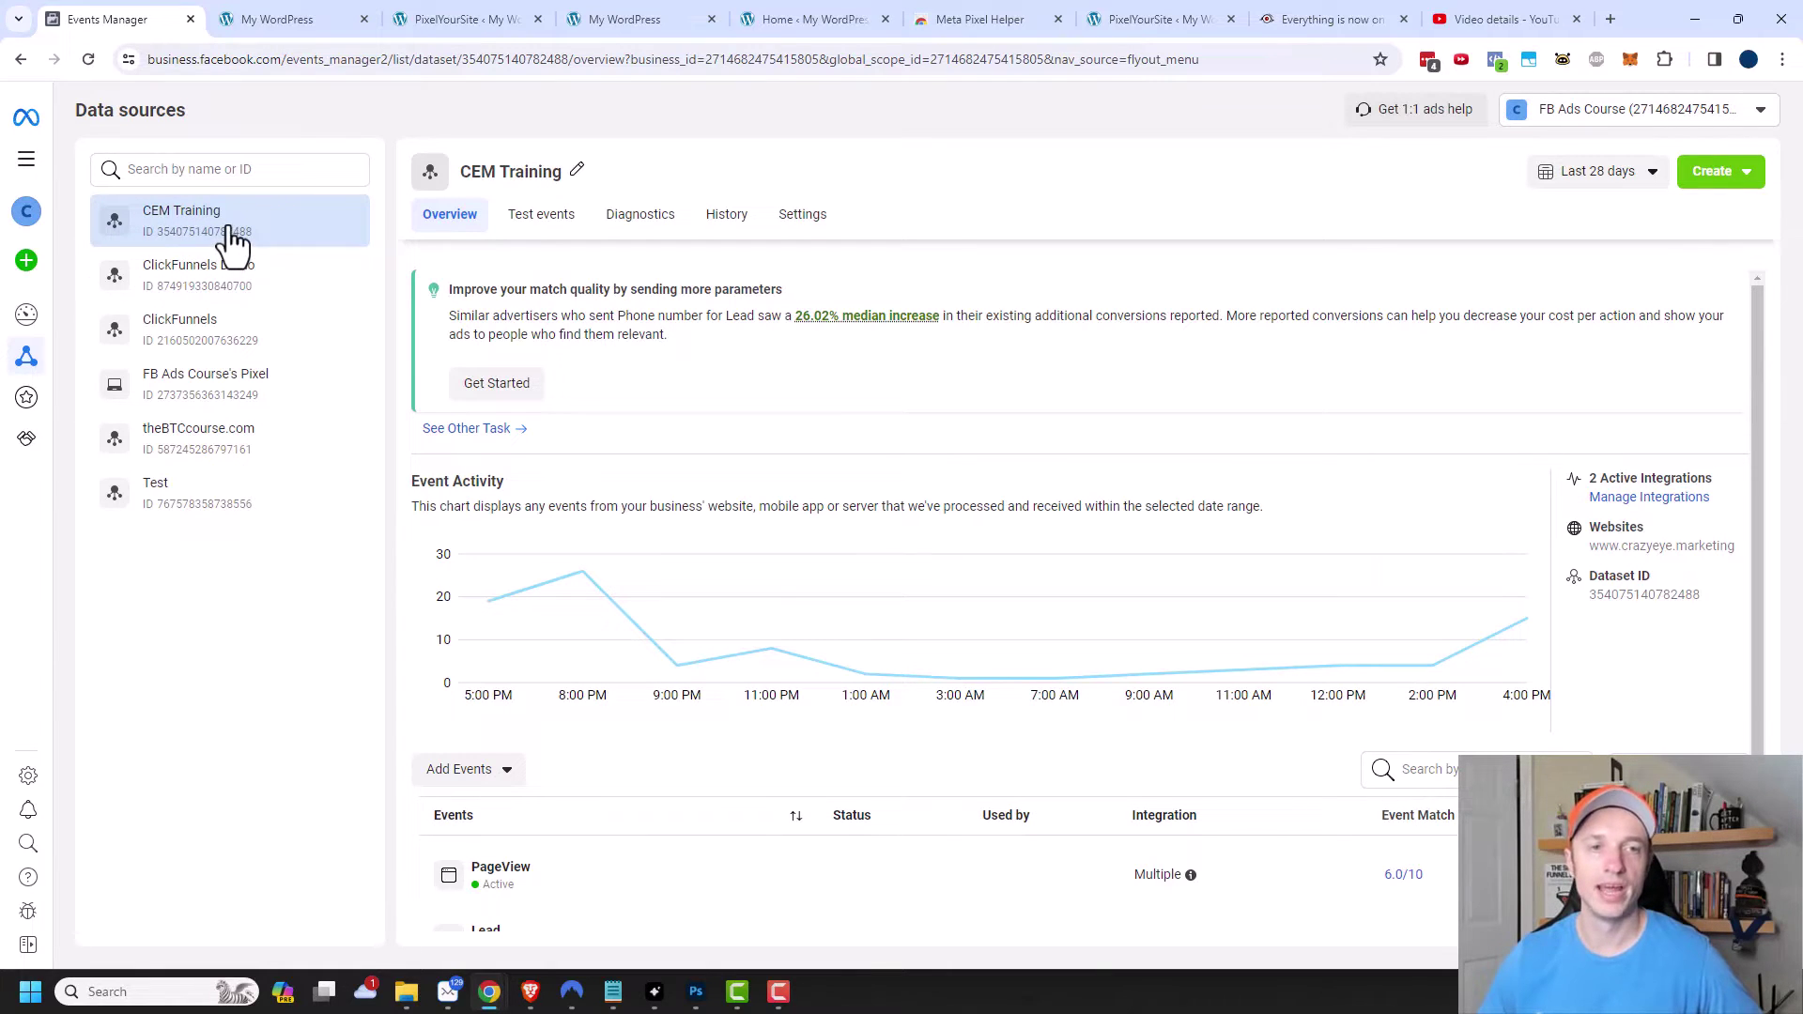
pyautogui.click(536, 231)
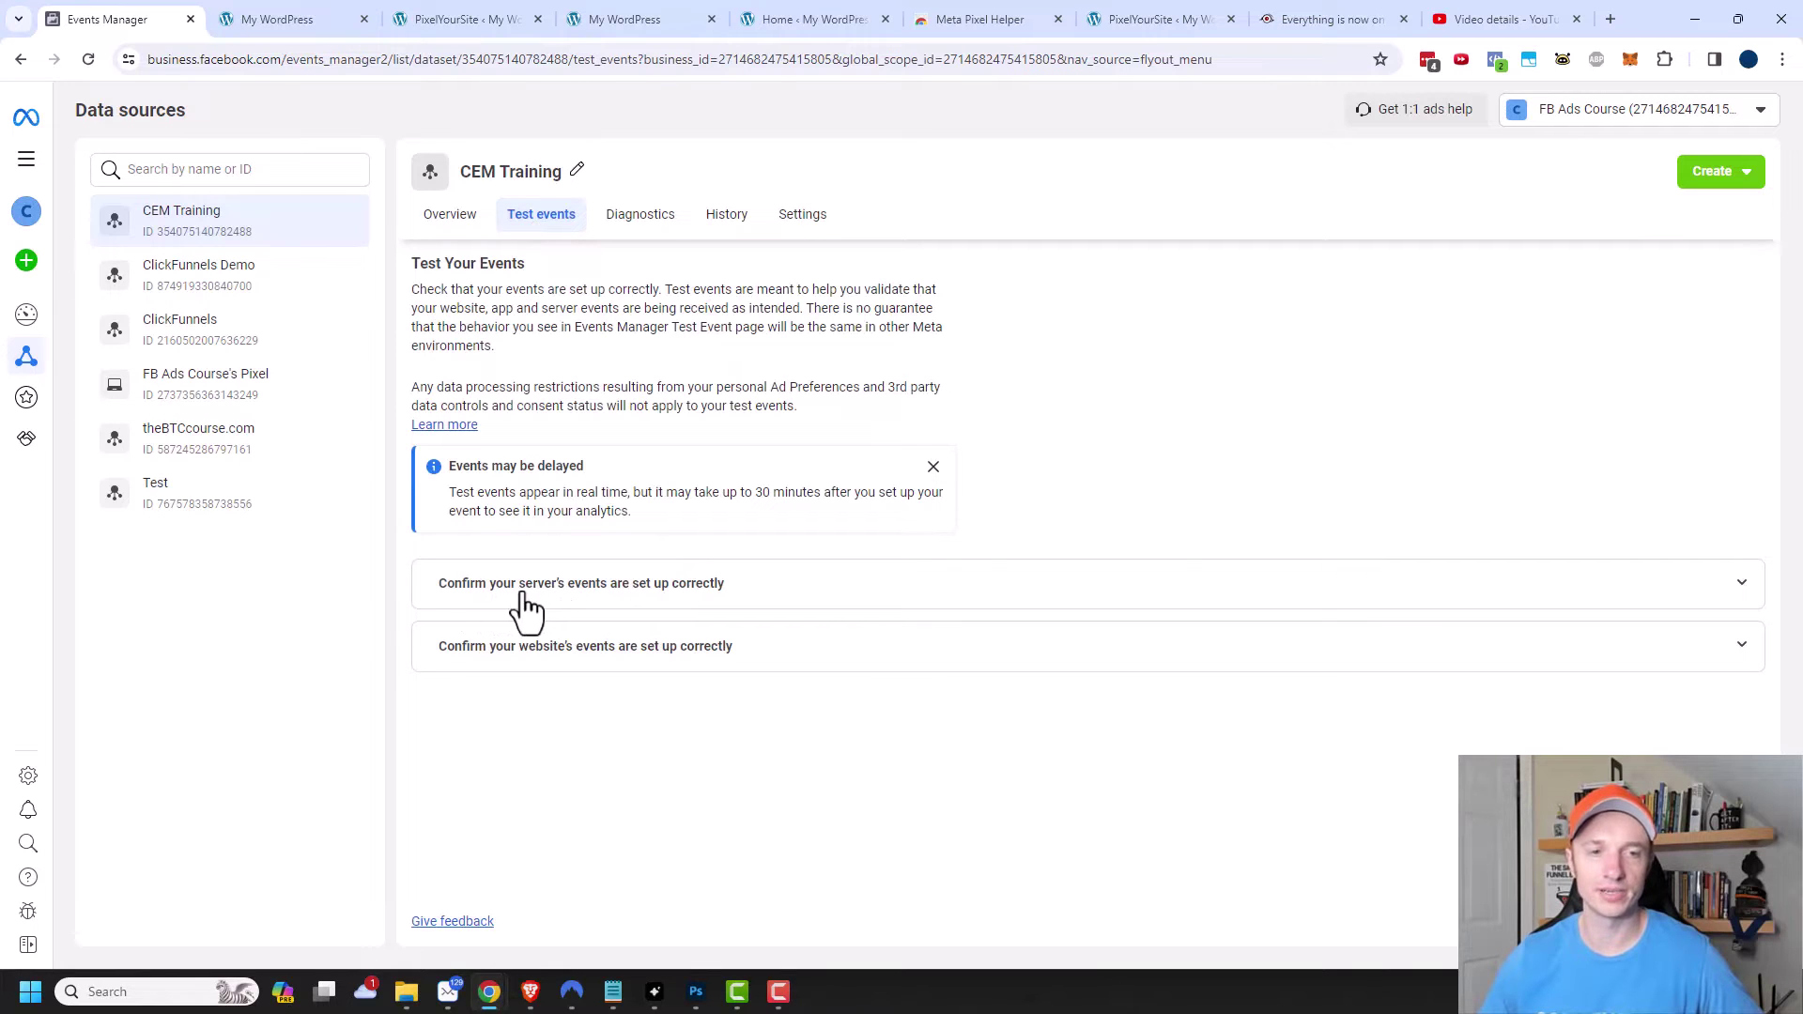
pyautogui.click(809, 589)
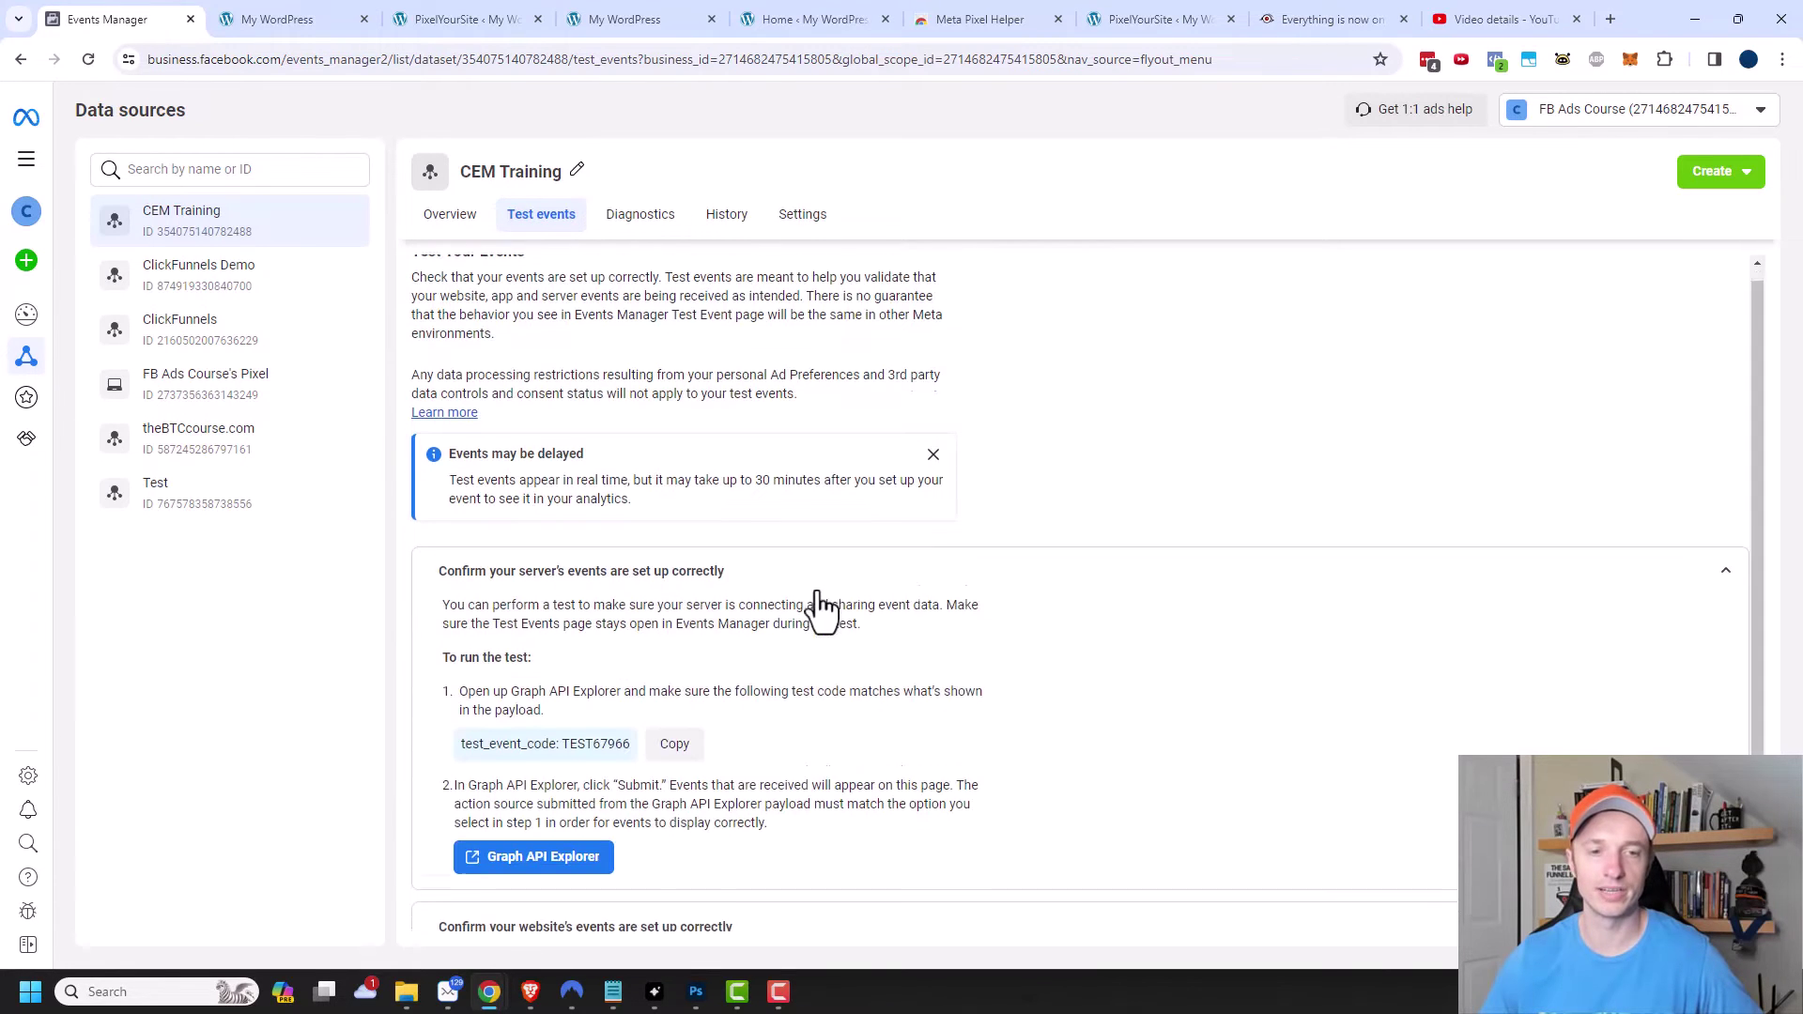
pyautogui.scroll(-1, 819, 606)
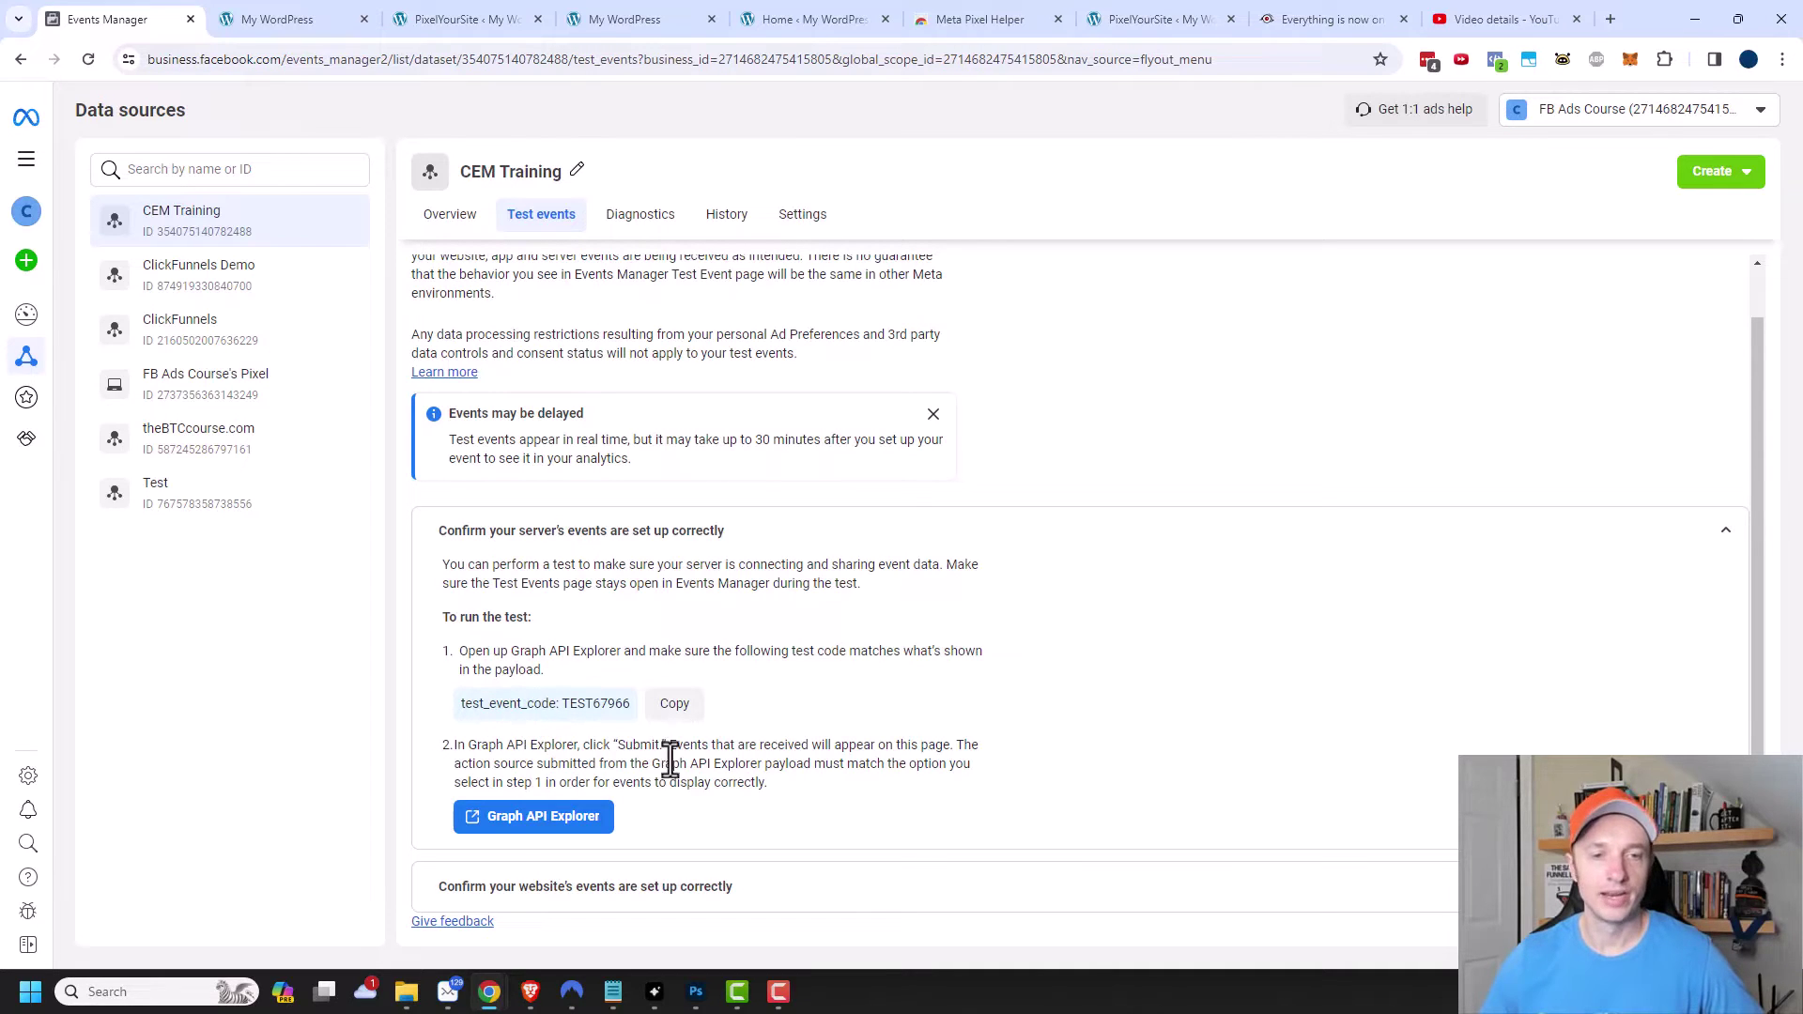
pyautogui.click(1710, 535)
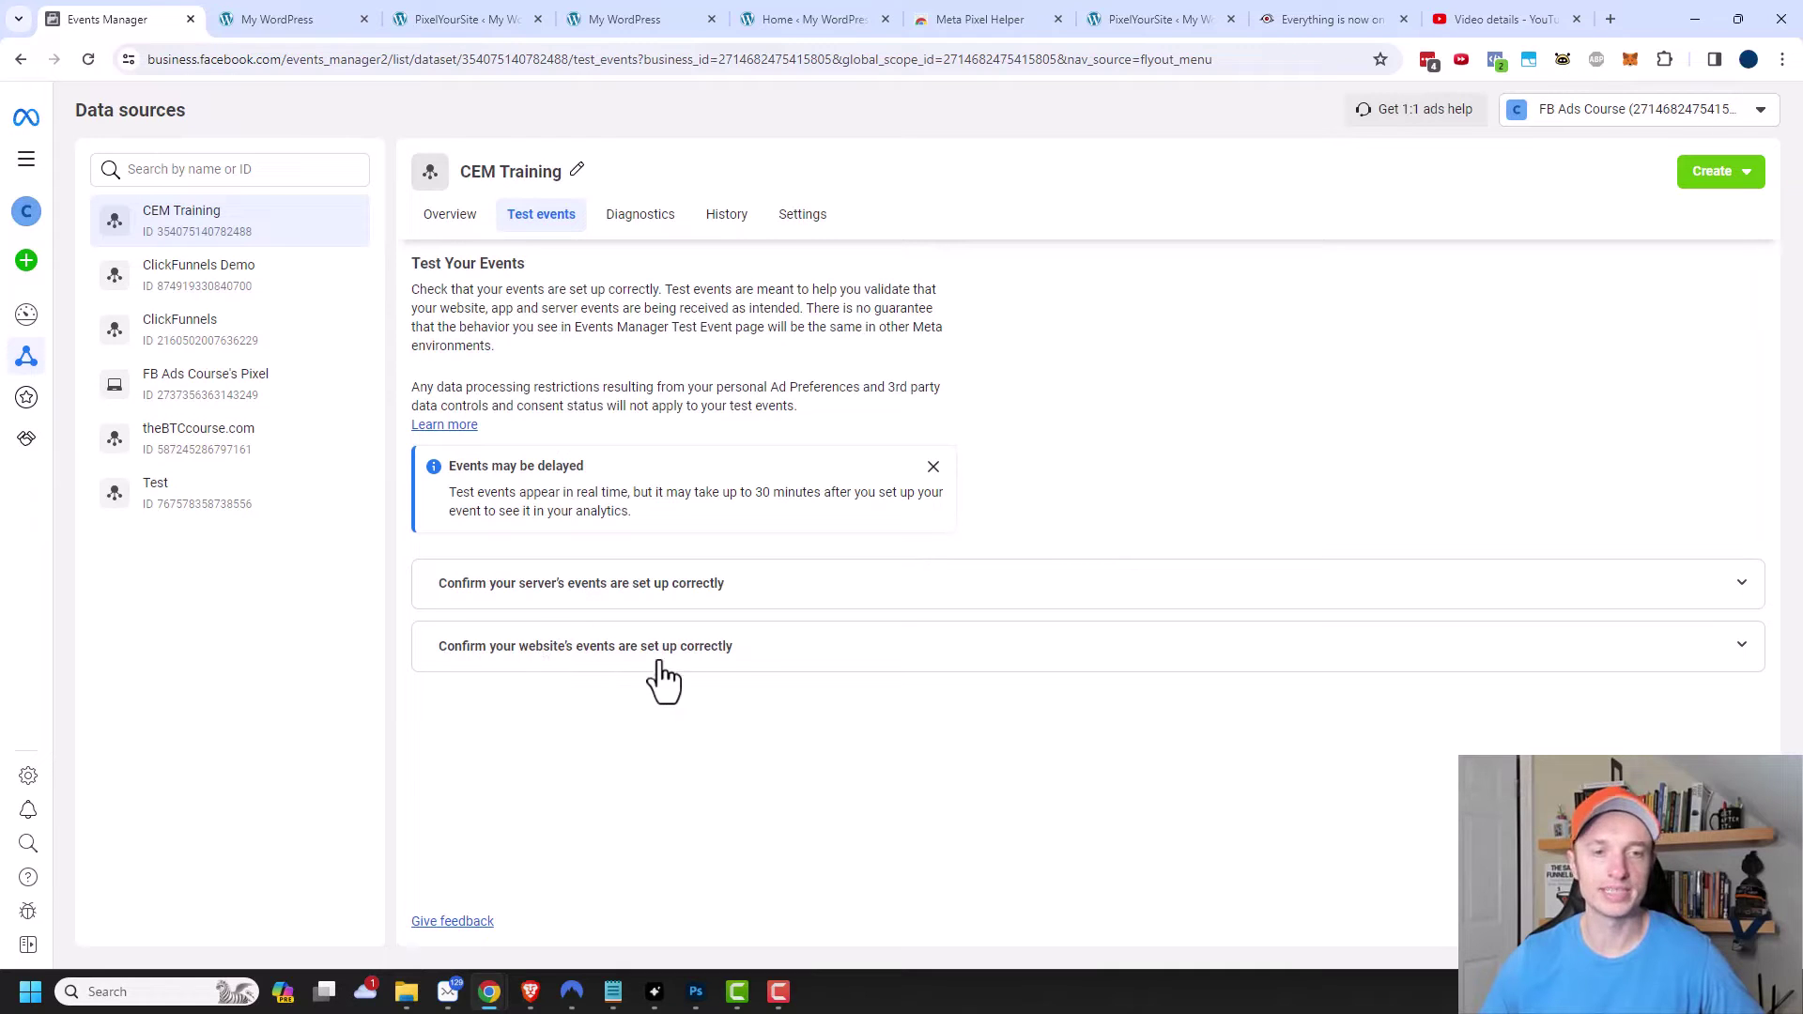
pyautogui.click(794, 650)
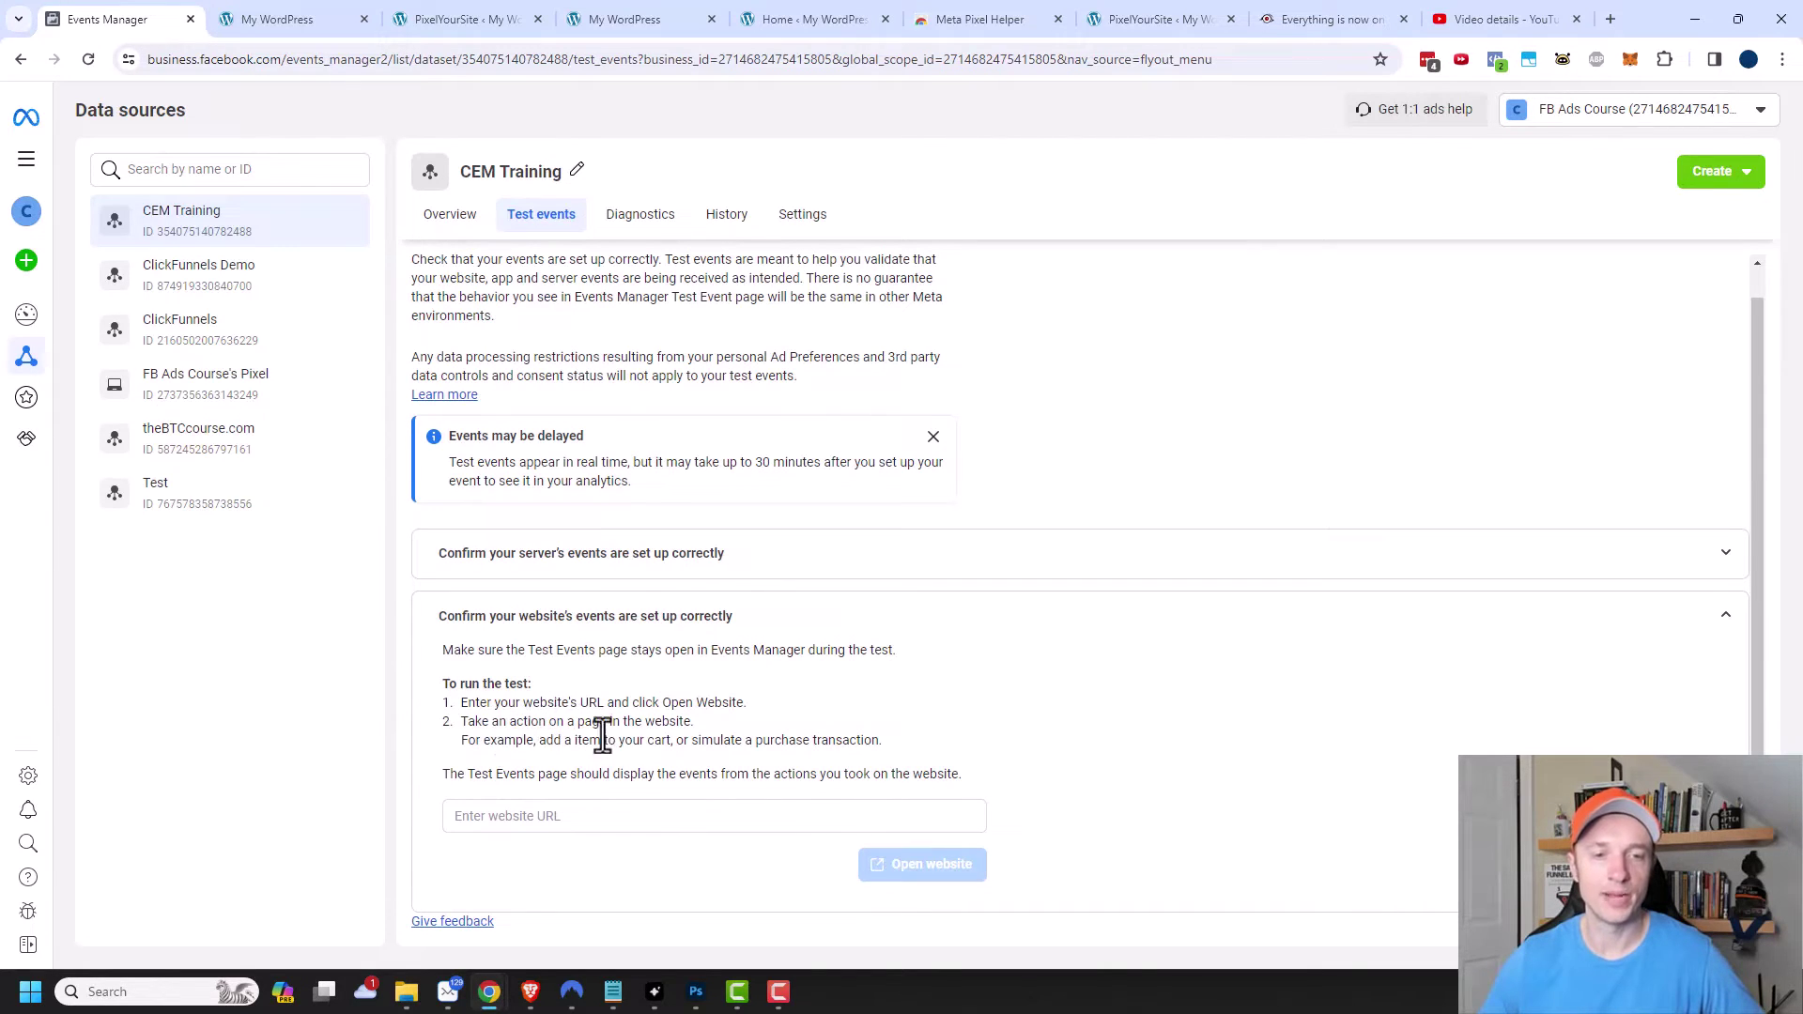
pyautogui.click(624, 813)
pyautogui.click(616, 856)
pyautogui.click(959, 870)
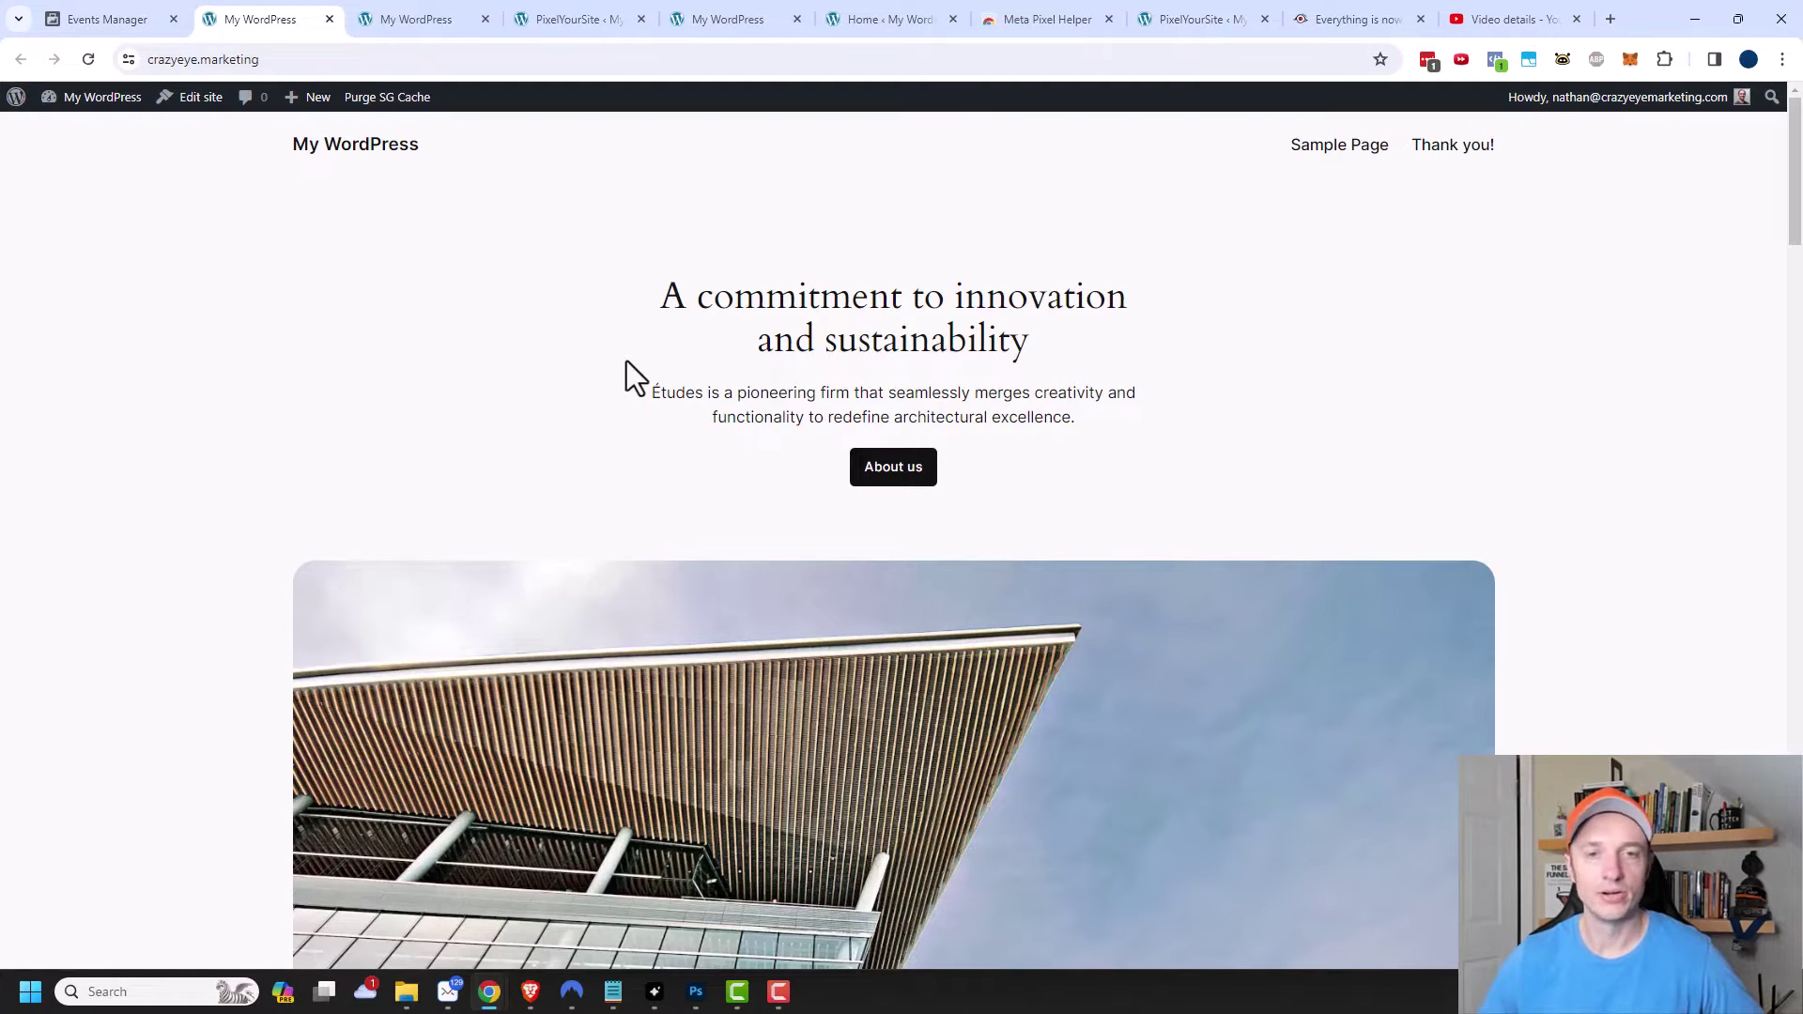
pyautogui.scroll(-6, 629, 385)
pyautogui.scroll(4, 679, 564)
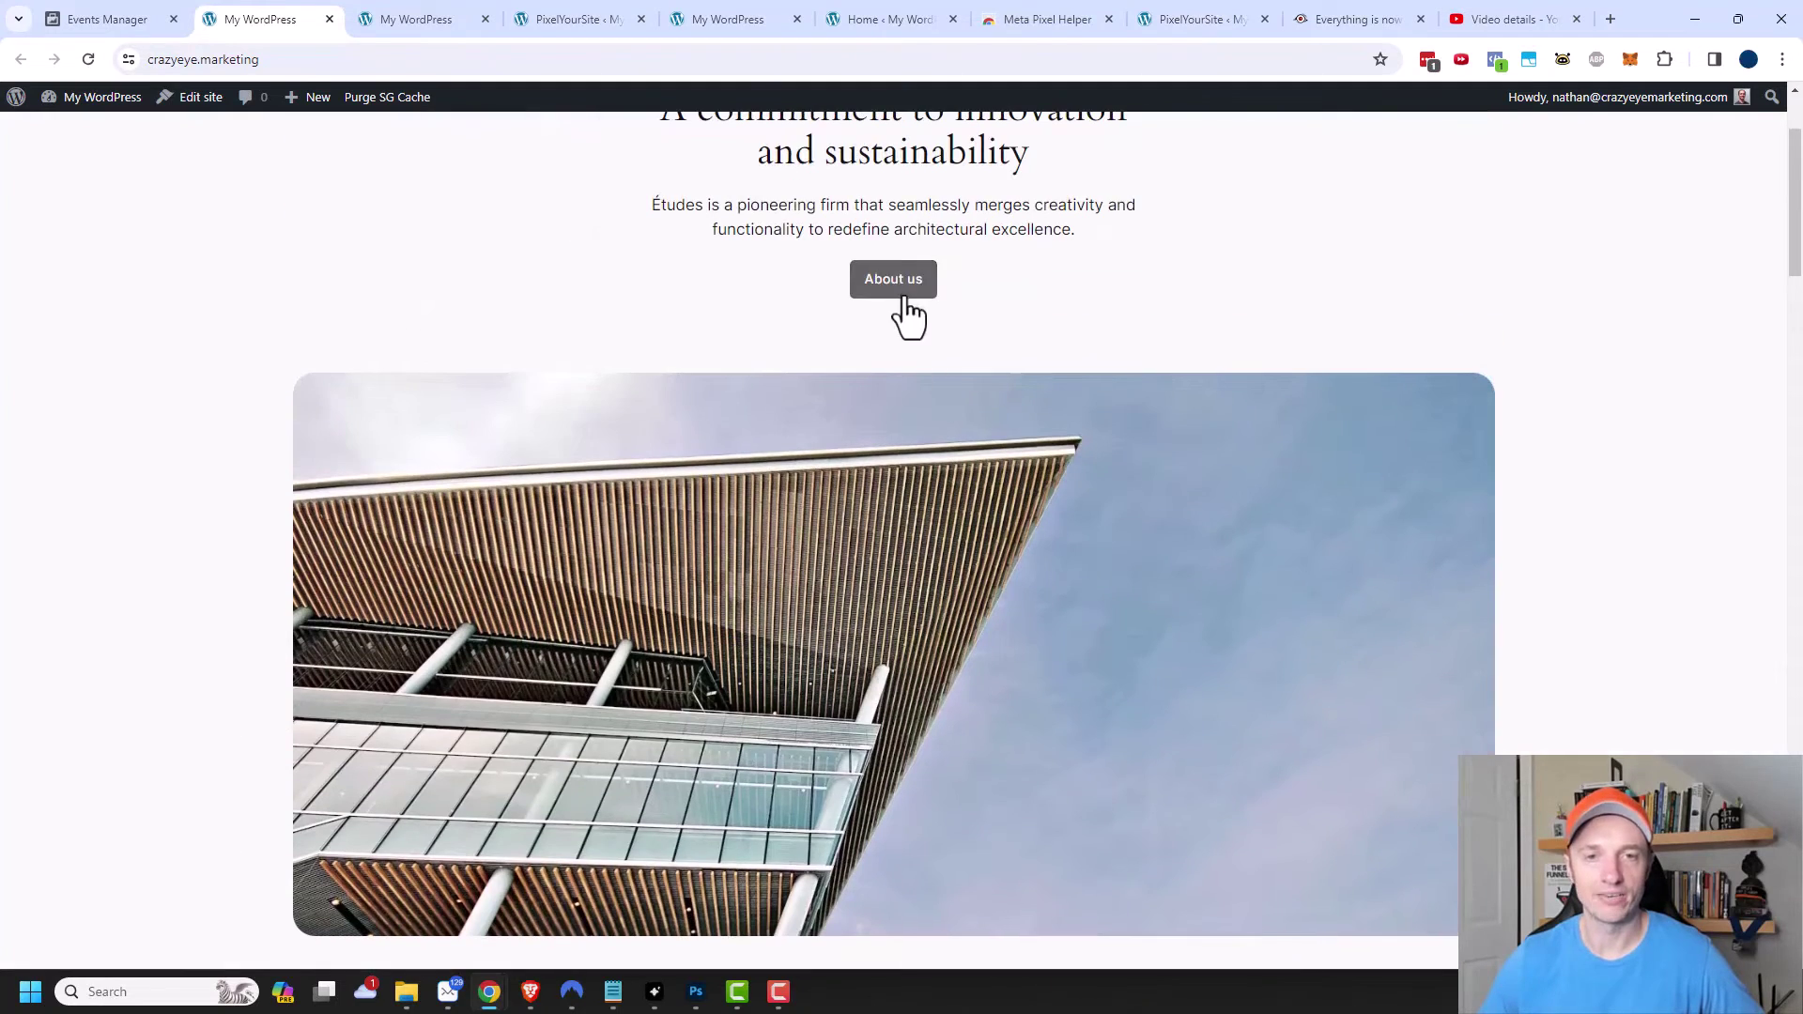
pyautogui.scroll(2, 864, 394)
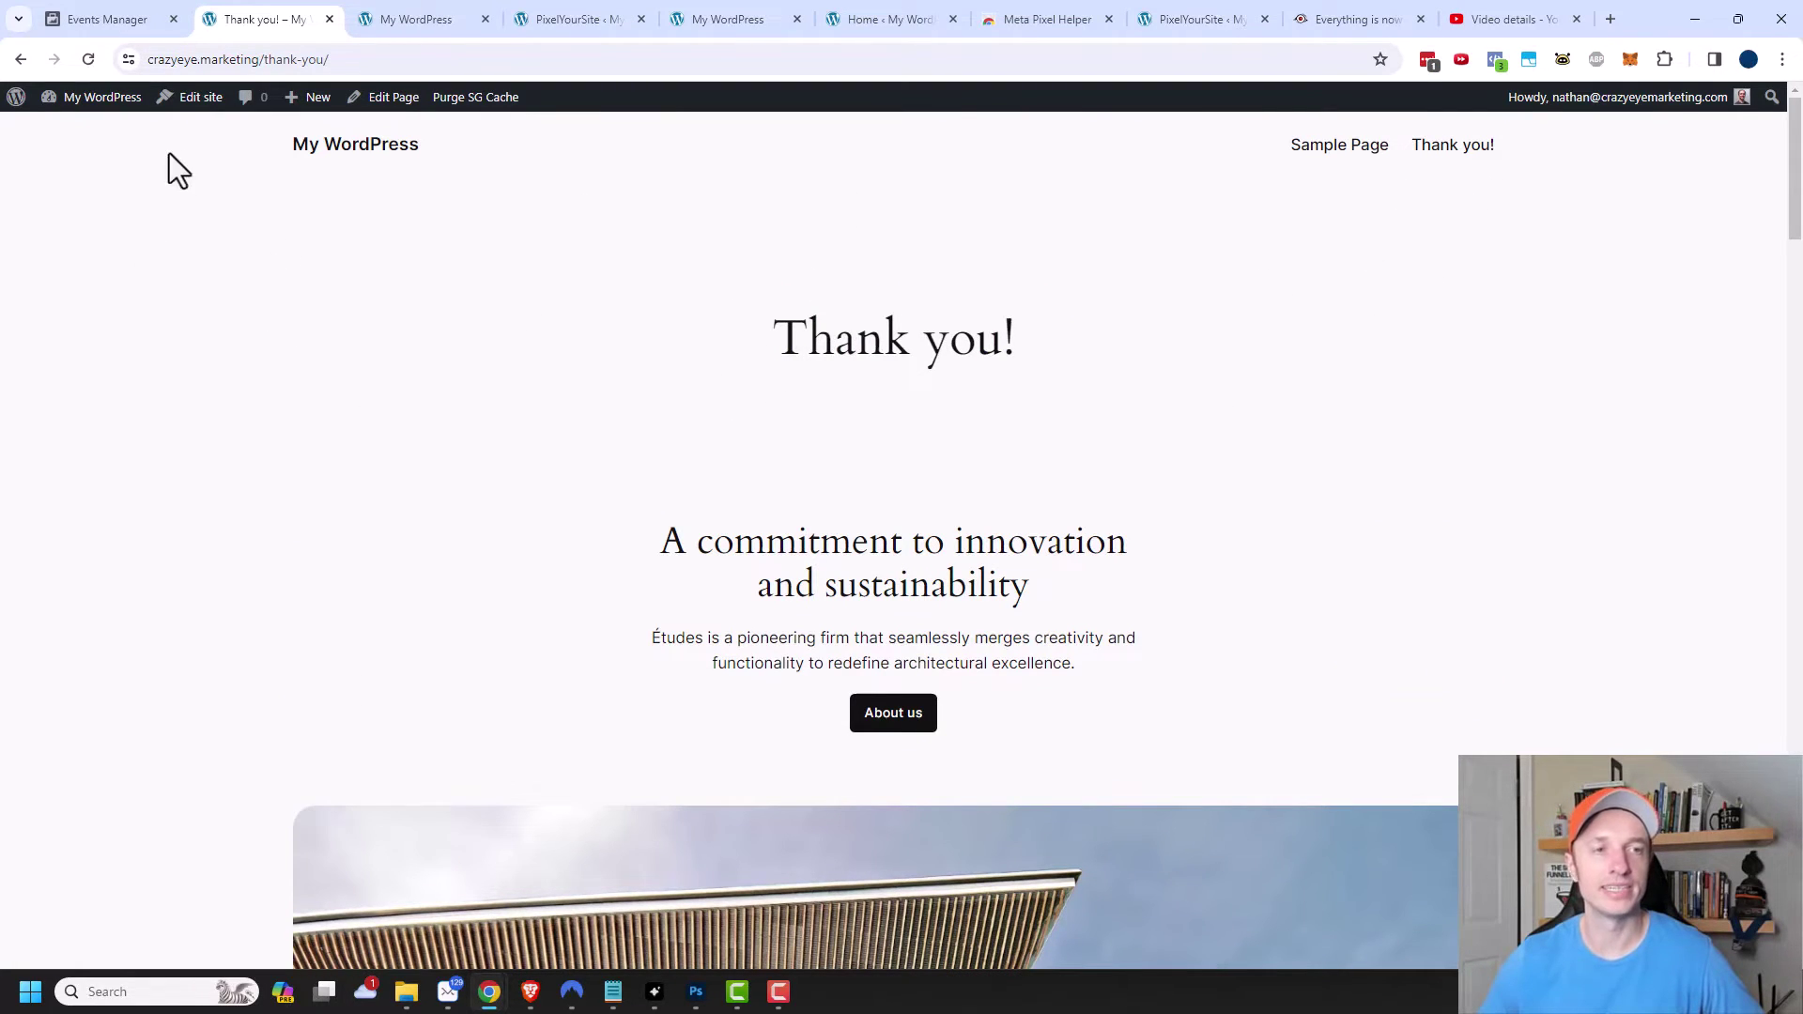
# Back in Test events, expand the earliest PageView event and show all its parameters.
pyautogui.click(107, 20)
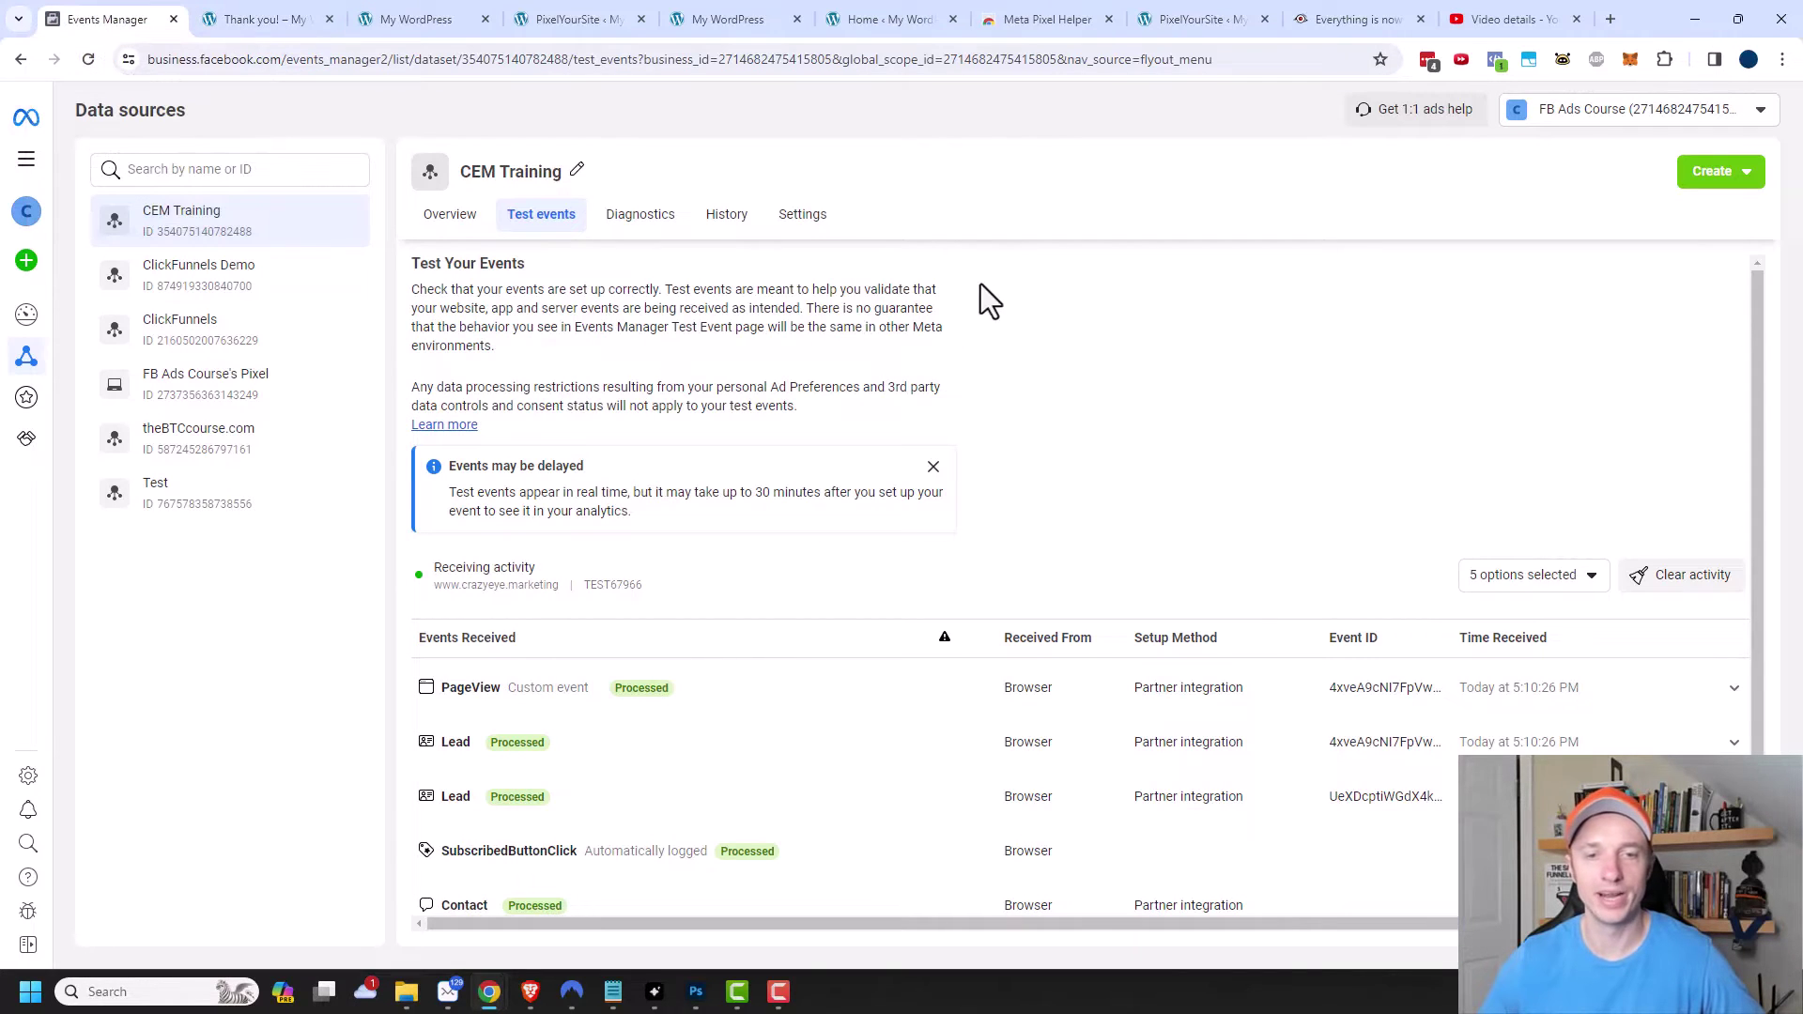
pyautogui.scroll(-2, 982, 284)
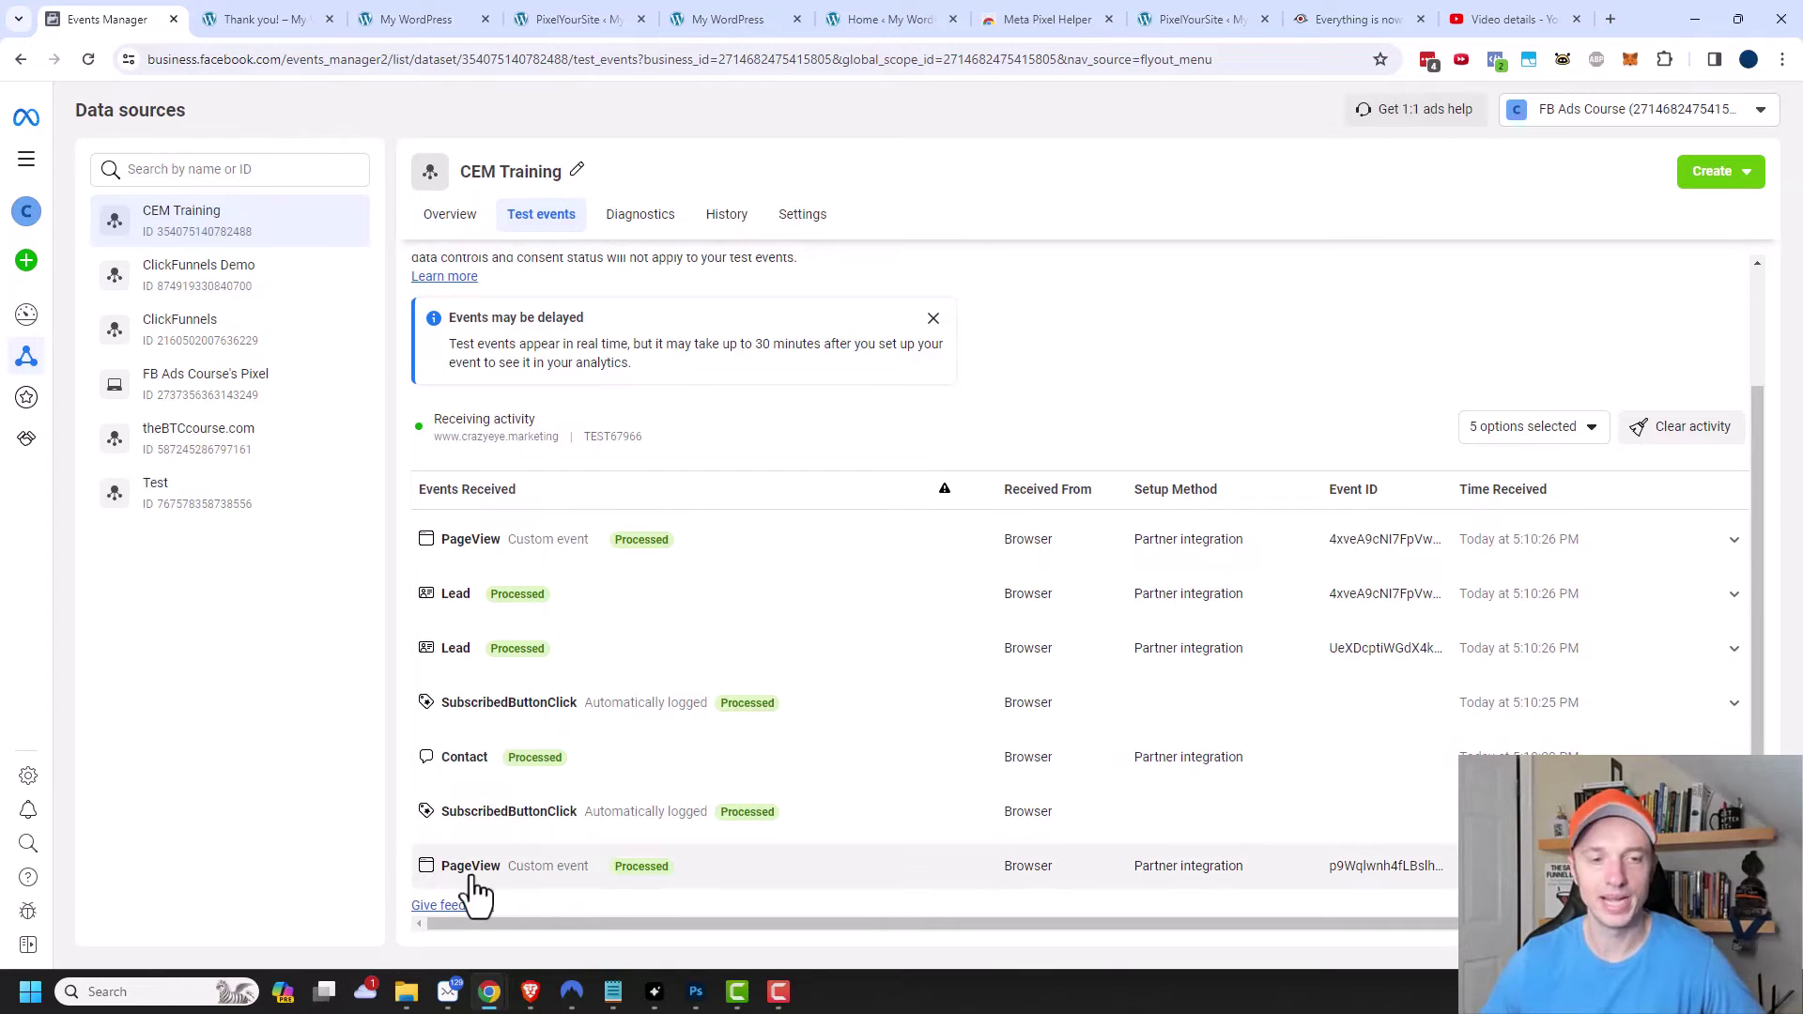
pyautogui.click(551, 875)
pyautogui.scroll(-3, 610, 859)
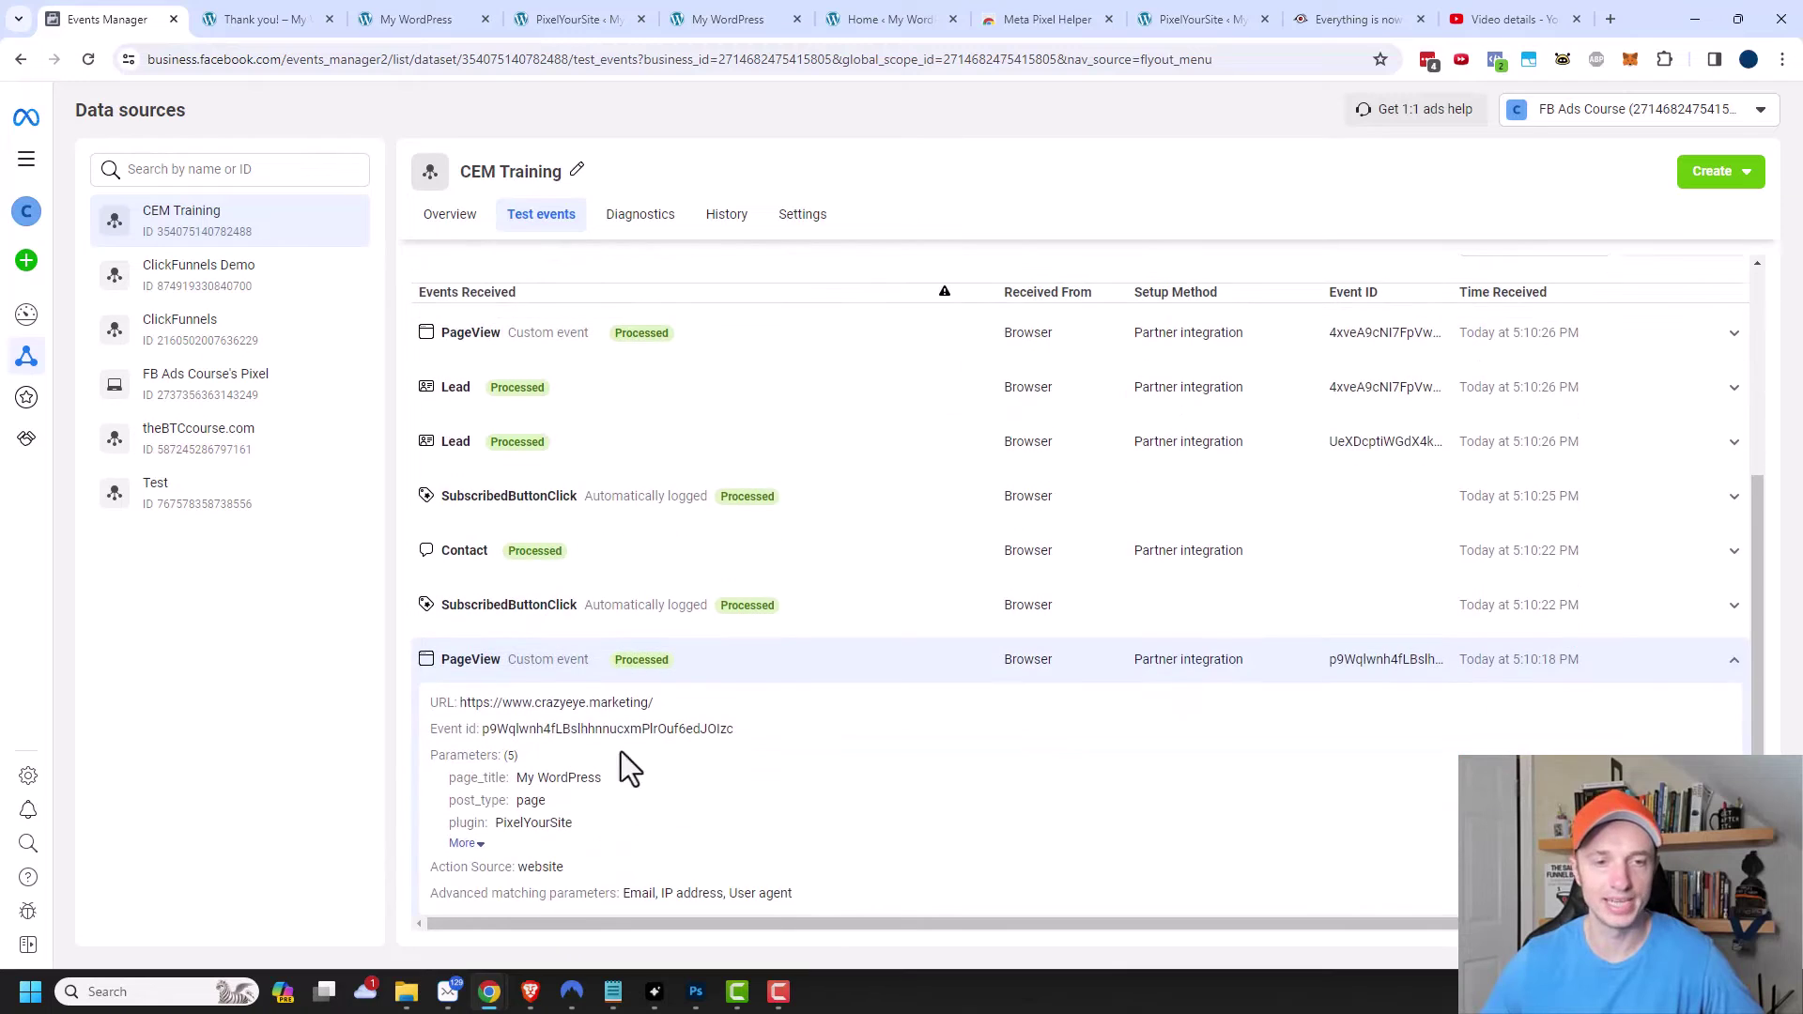
pyautogui.click(472, 845)
pyautogui.scroll(-1, 554, 798)
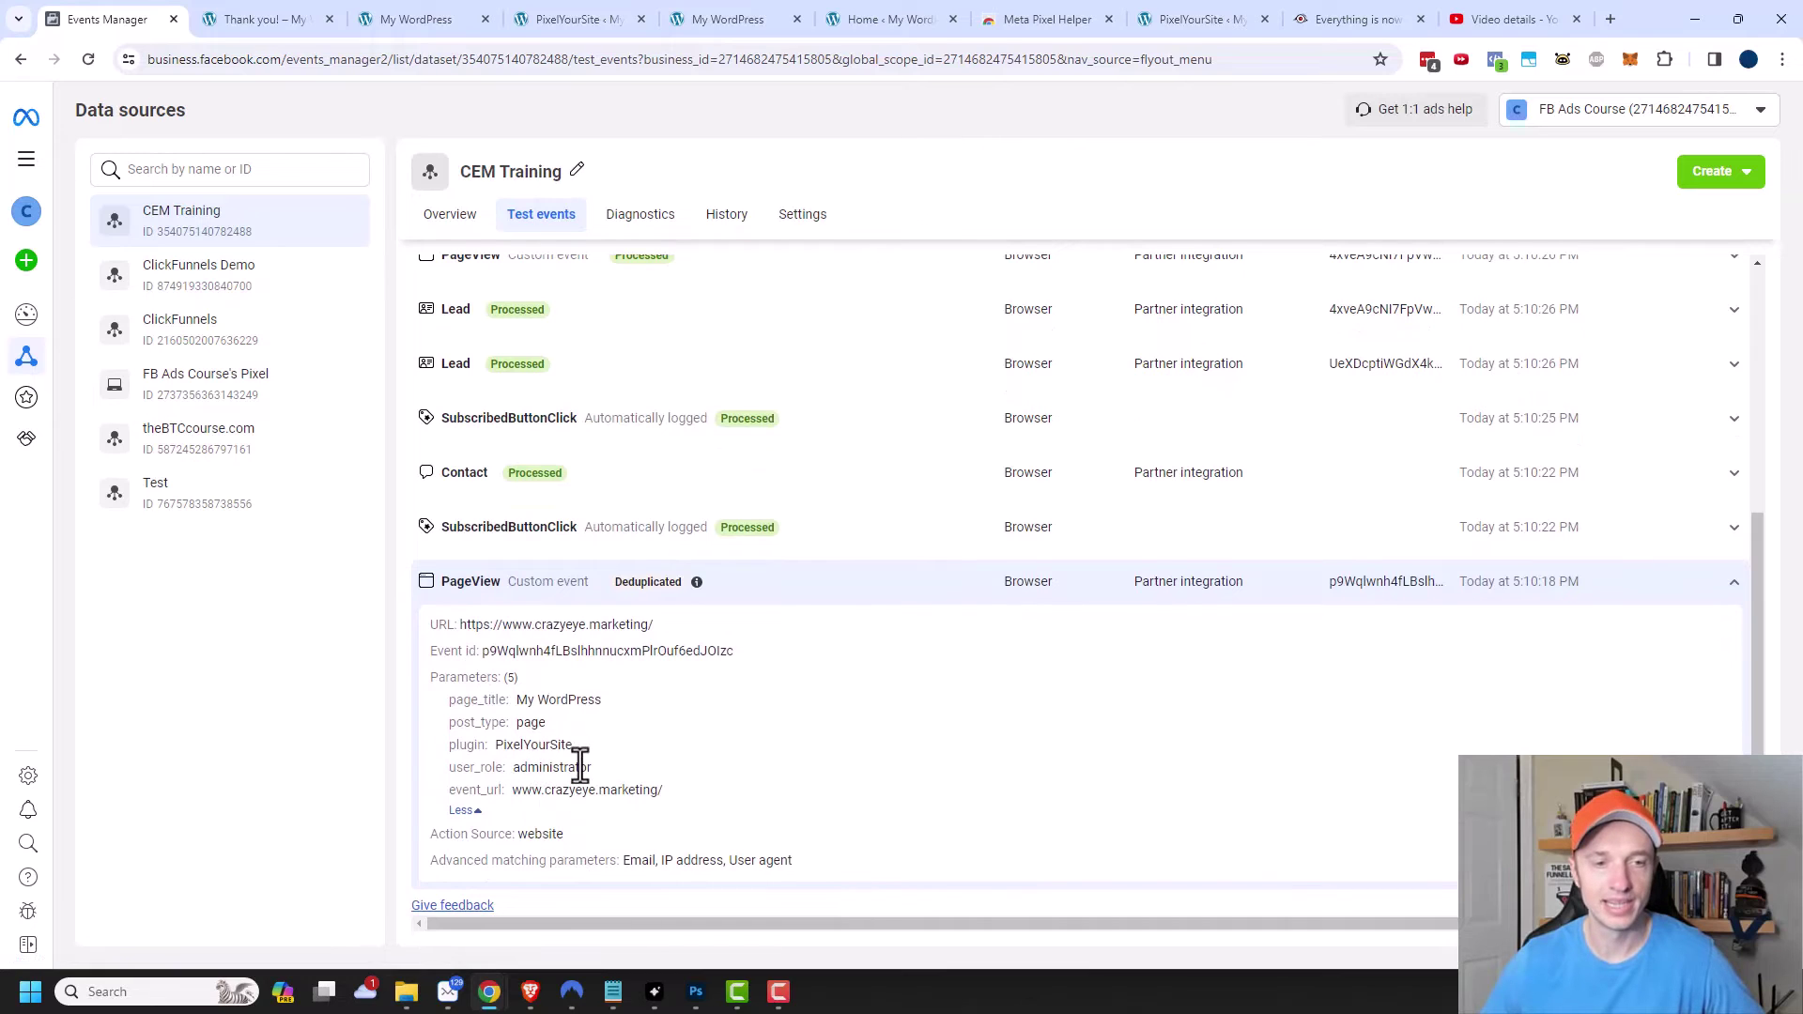
pyautogui.scroll(1, 475, 676)
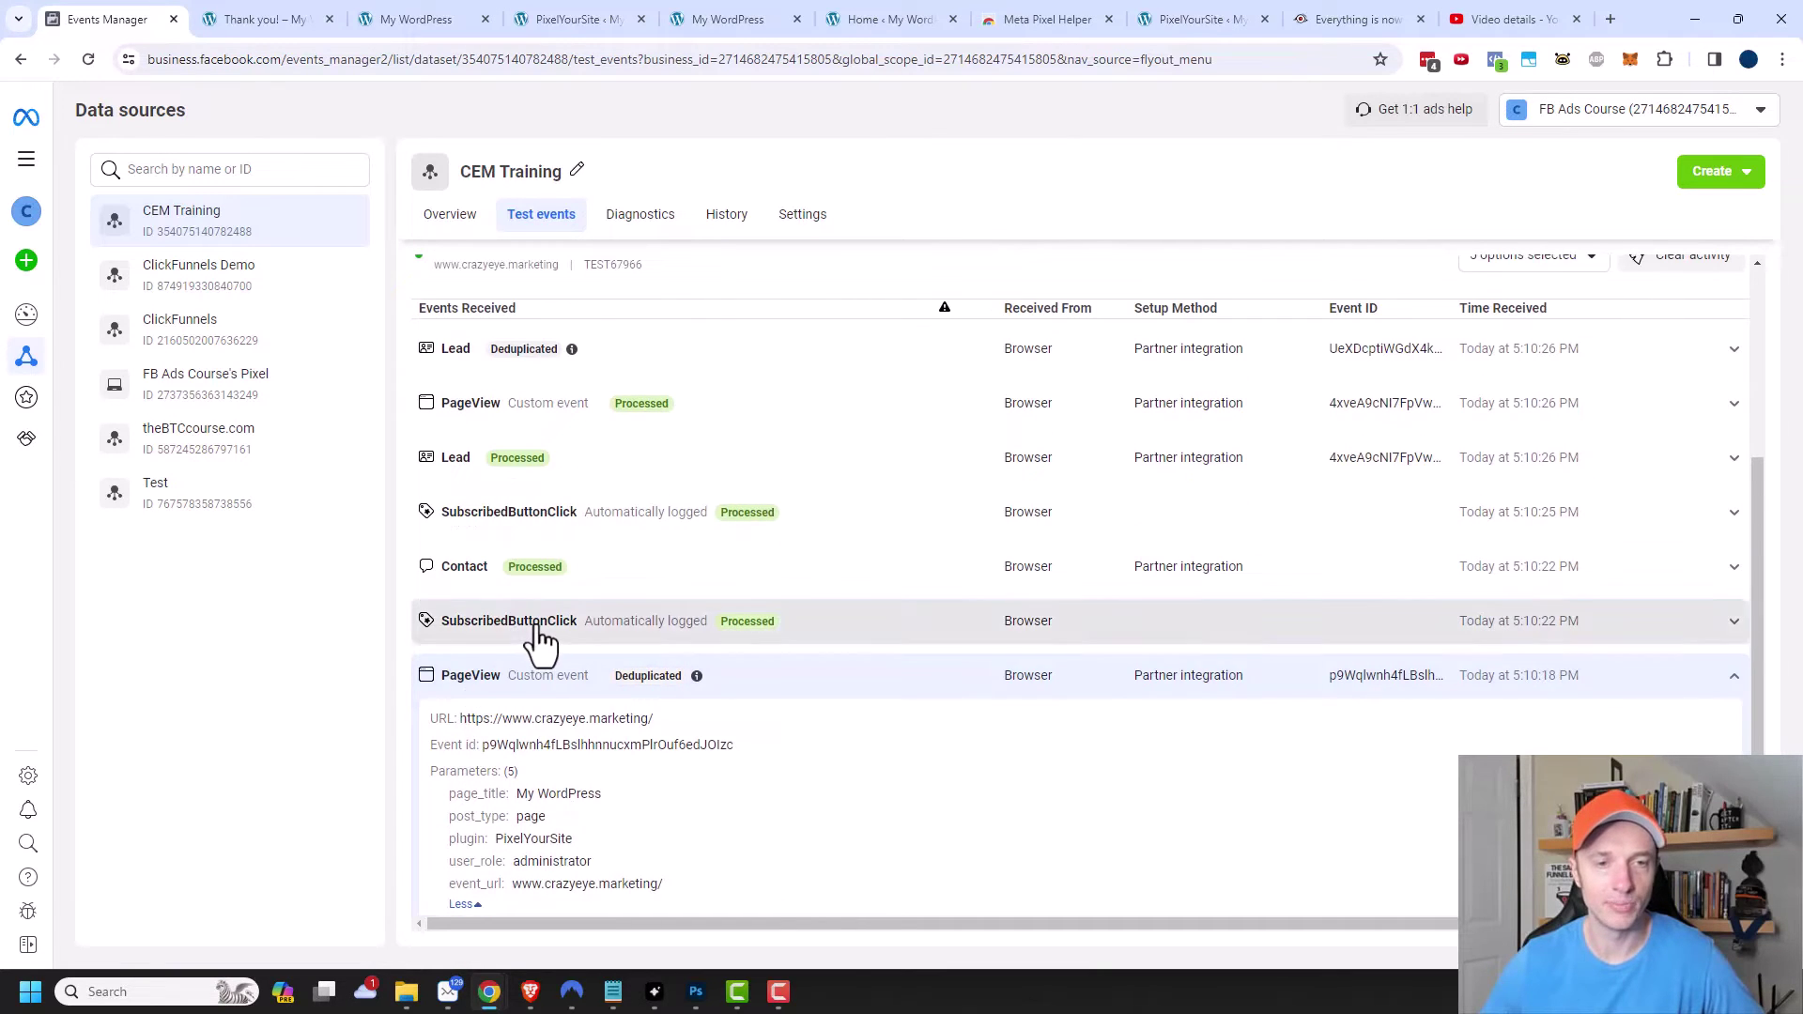
# Expand the About us button click, Contact, Thank you! button click and processed Lead events.
pyautogui.click(540, 643)
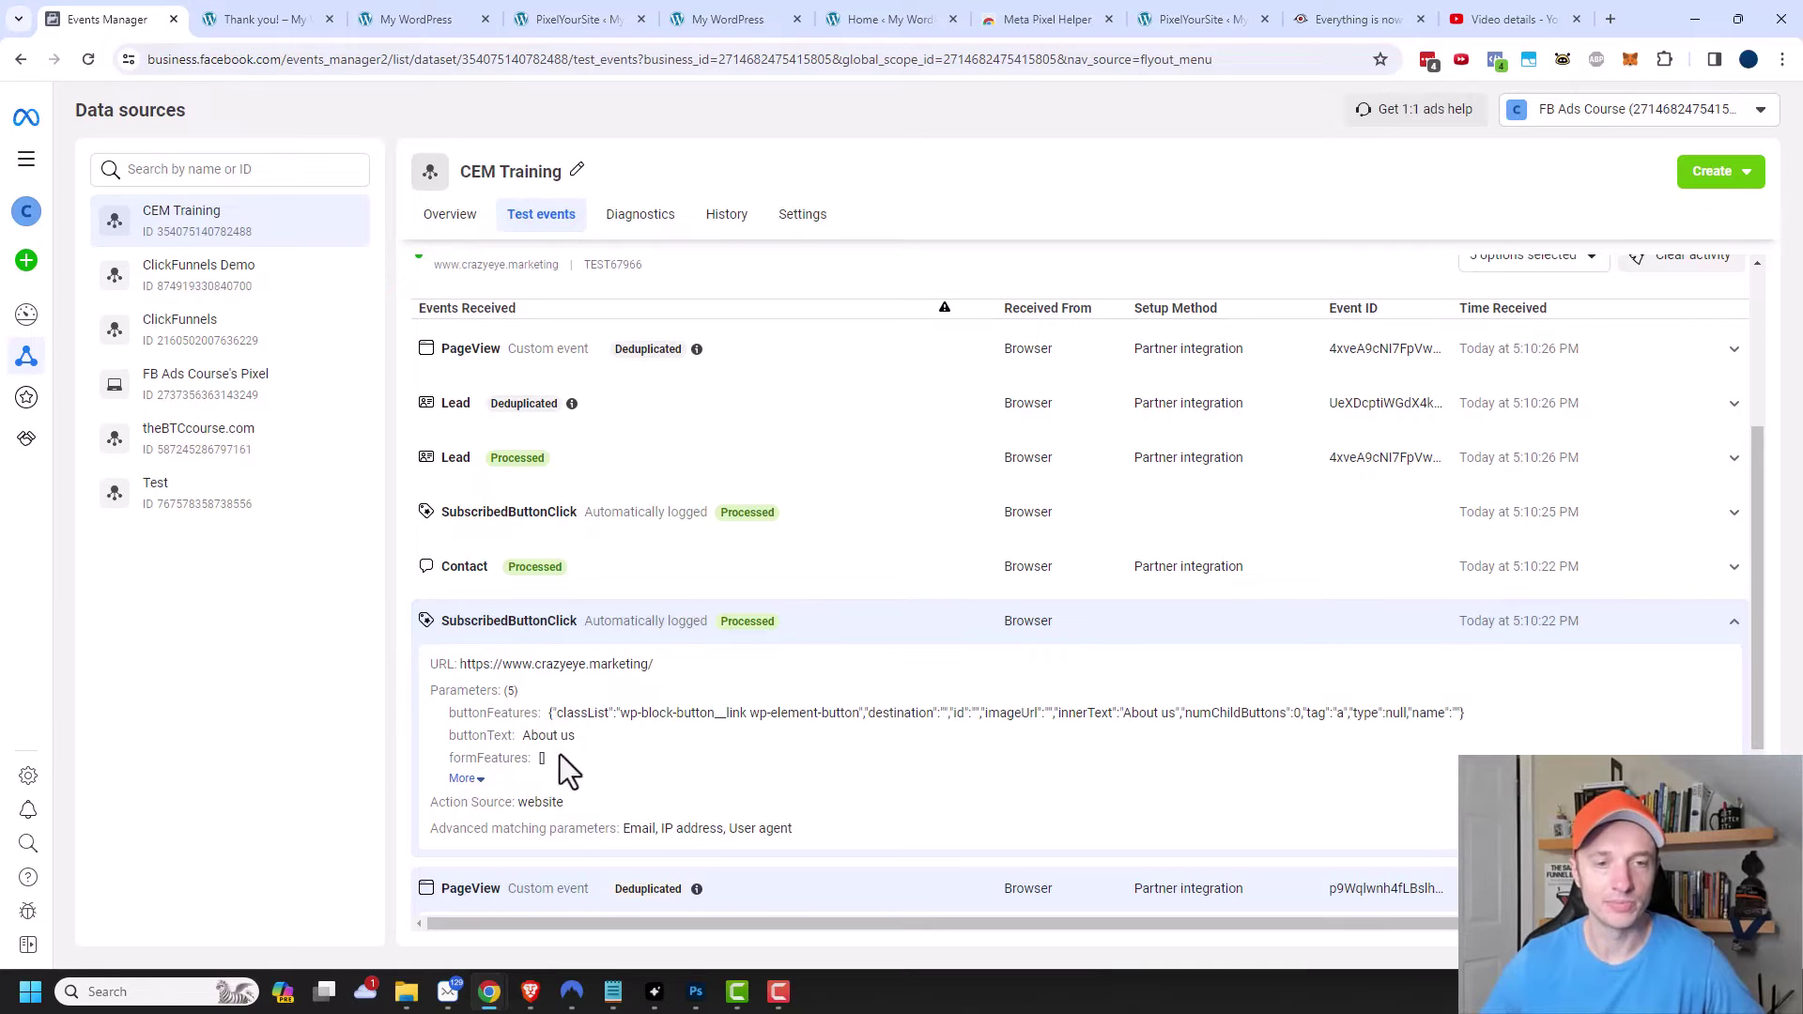
pyautogui.click(471, 580)
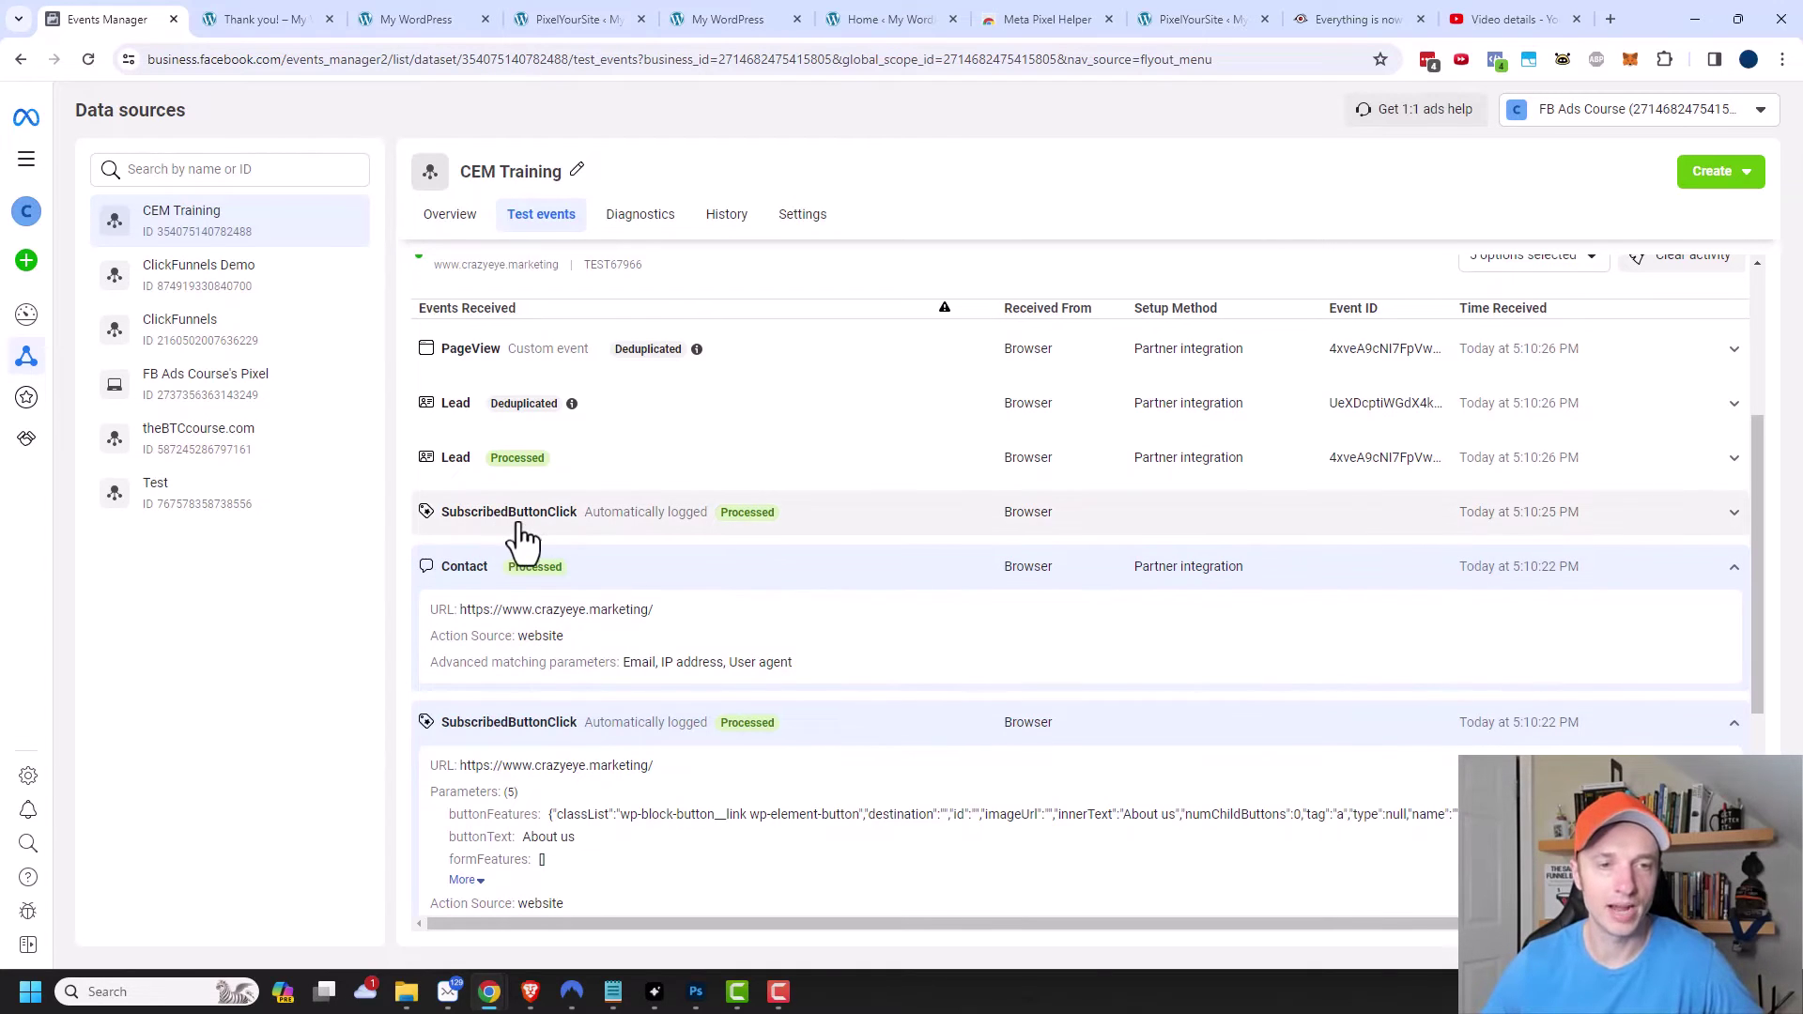
pyautogui.click(632, 538)
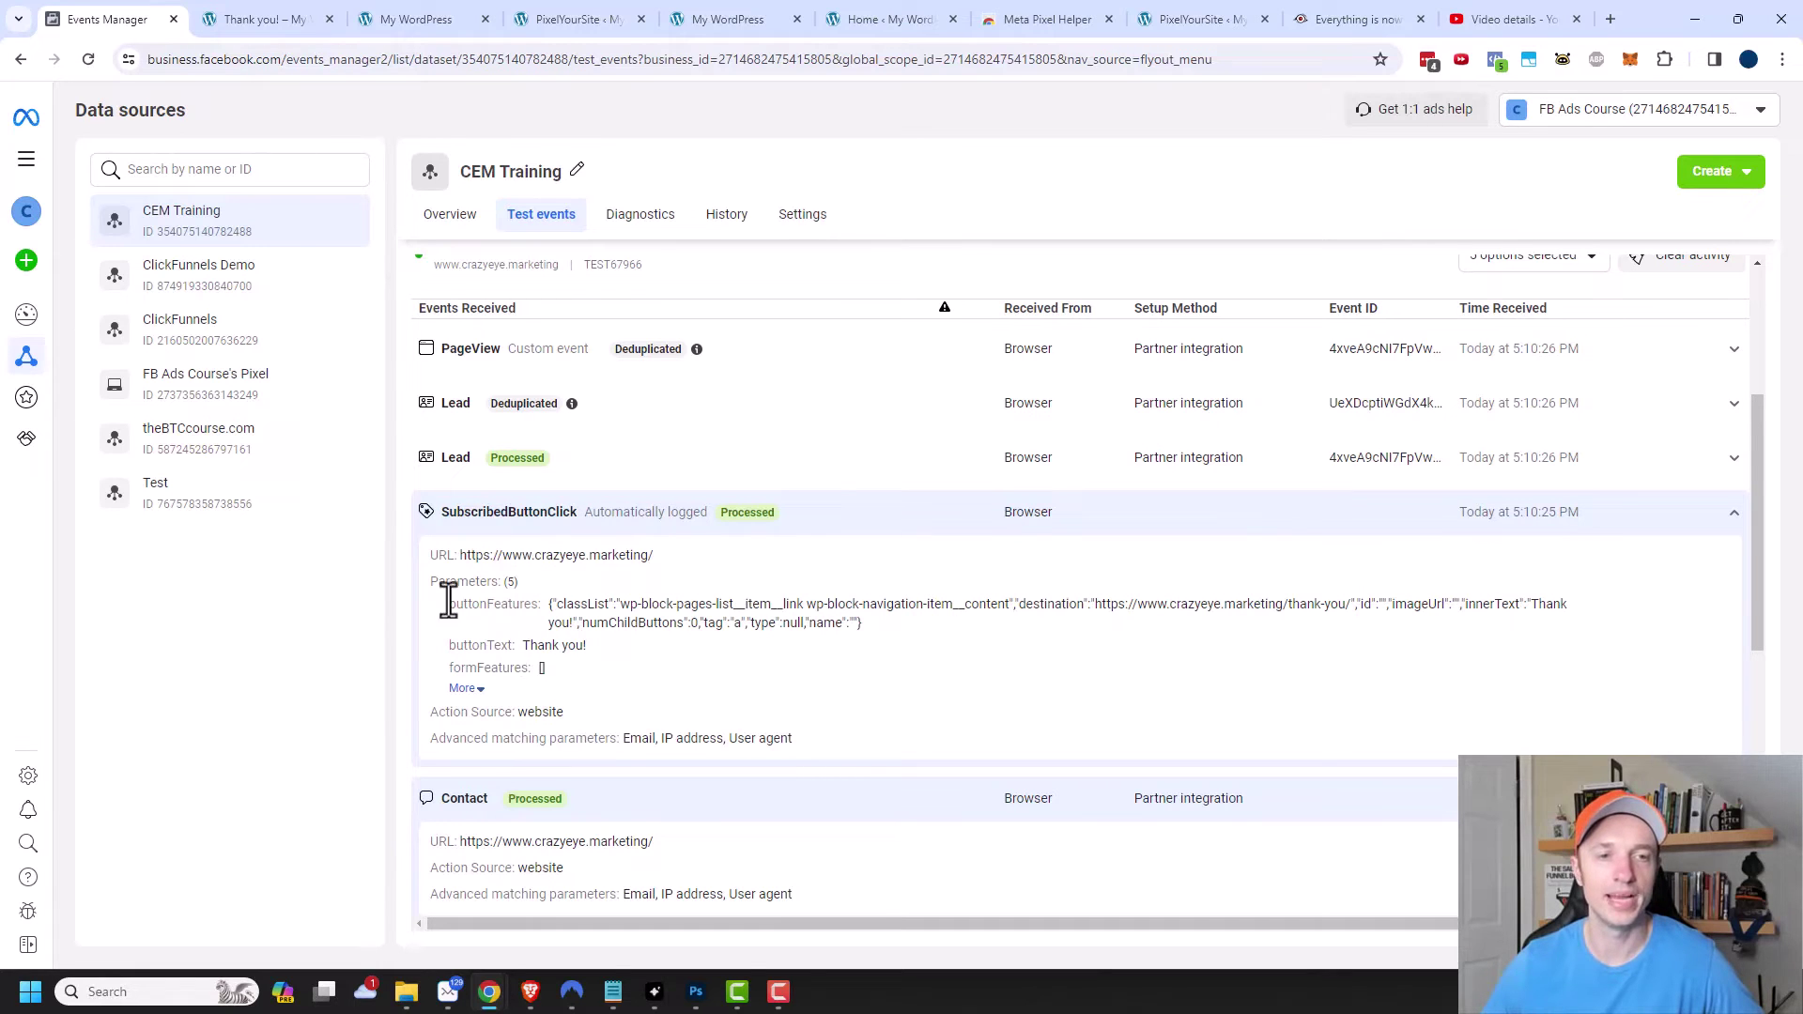
pyautogui.click(457, 470)
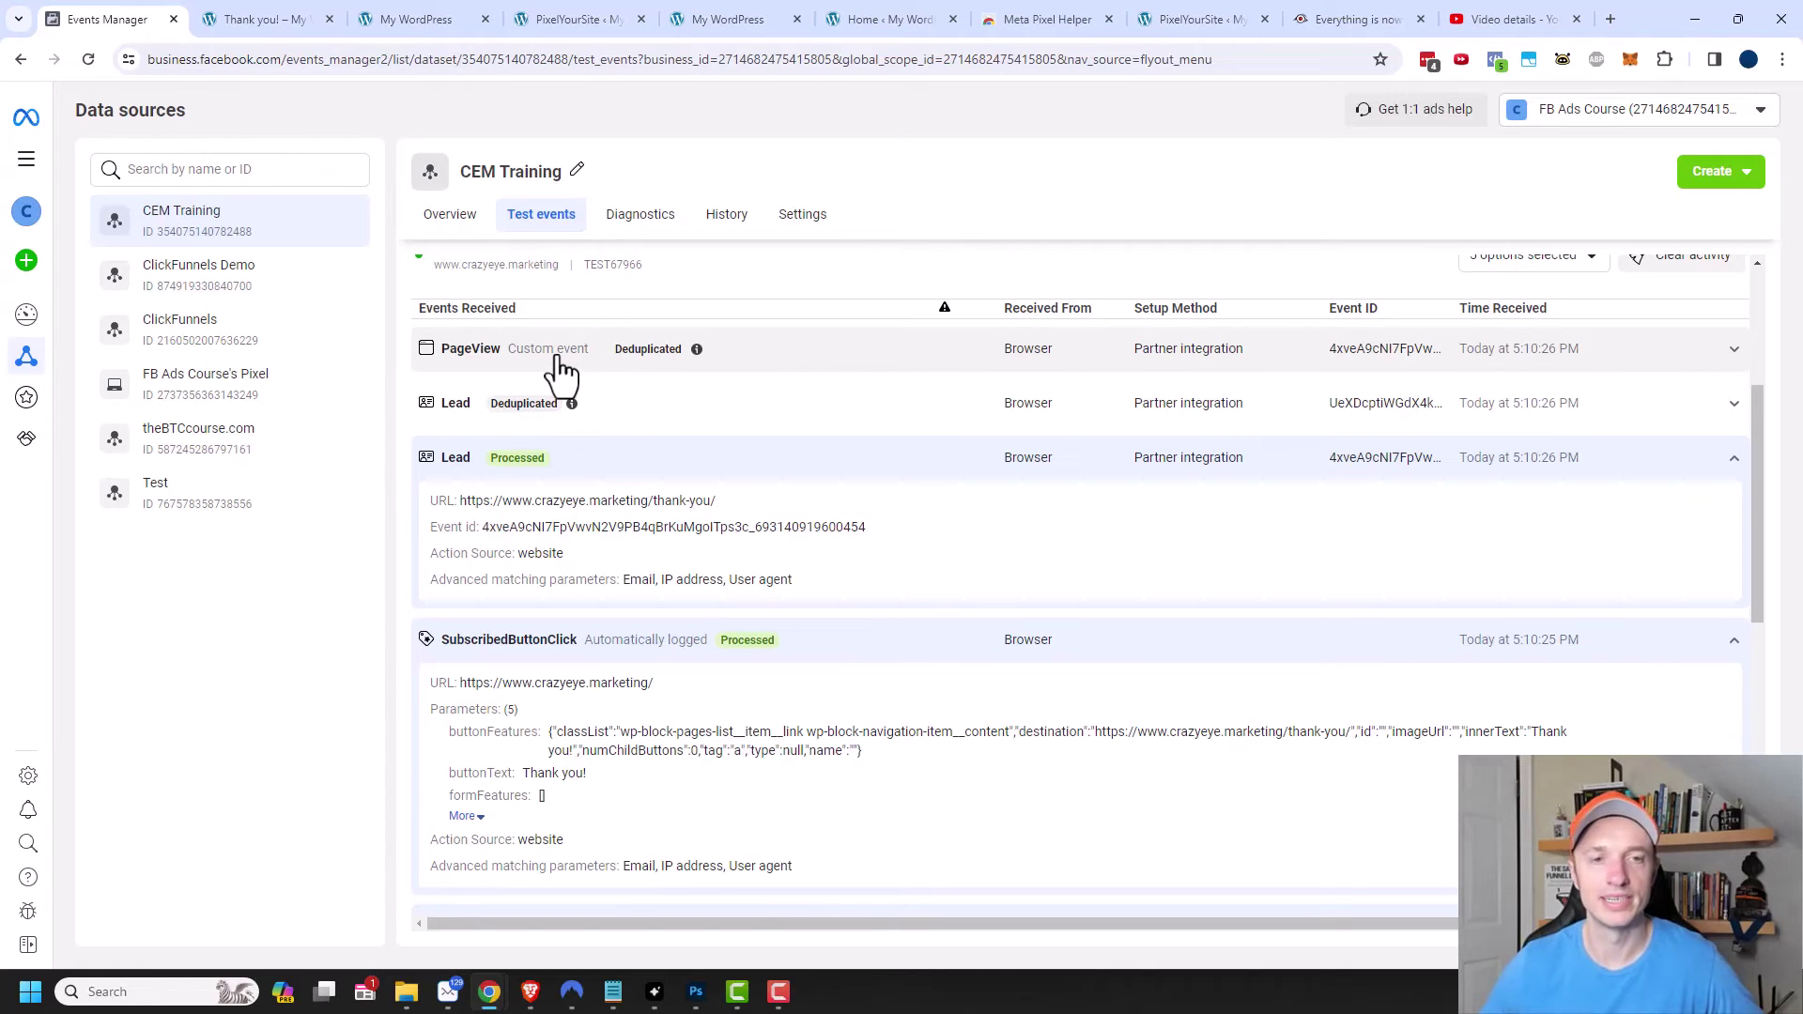
pyautogui.scroll(-1, 592, 375)
pyautogui.scroll(-2, 583, 704)
pyautogui.scroll(3, 620, 770)
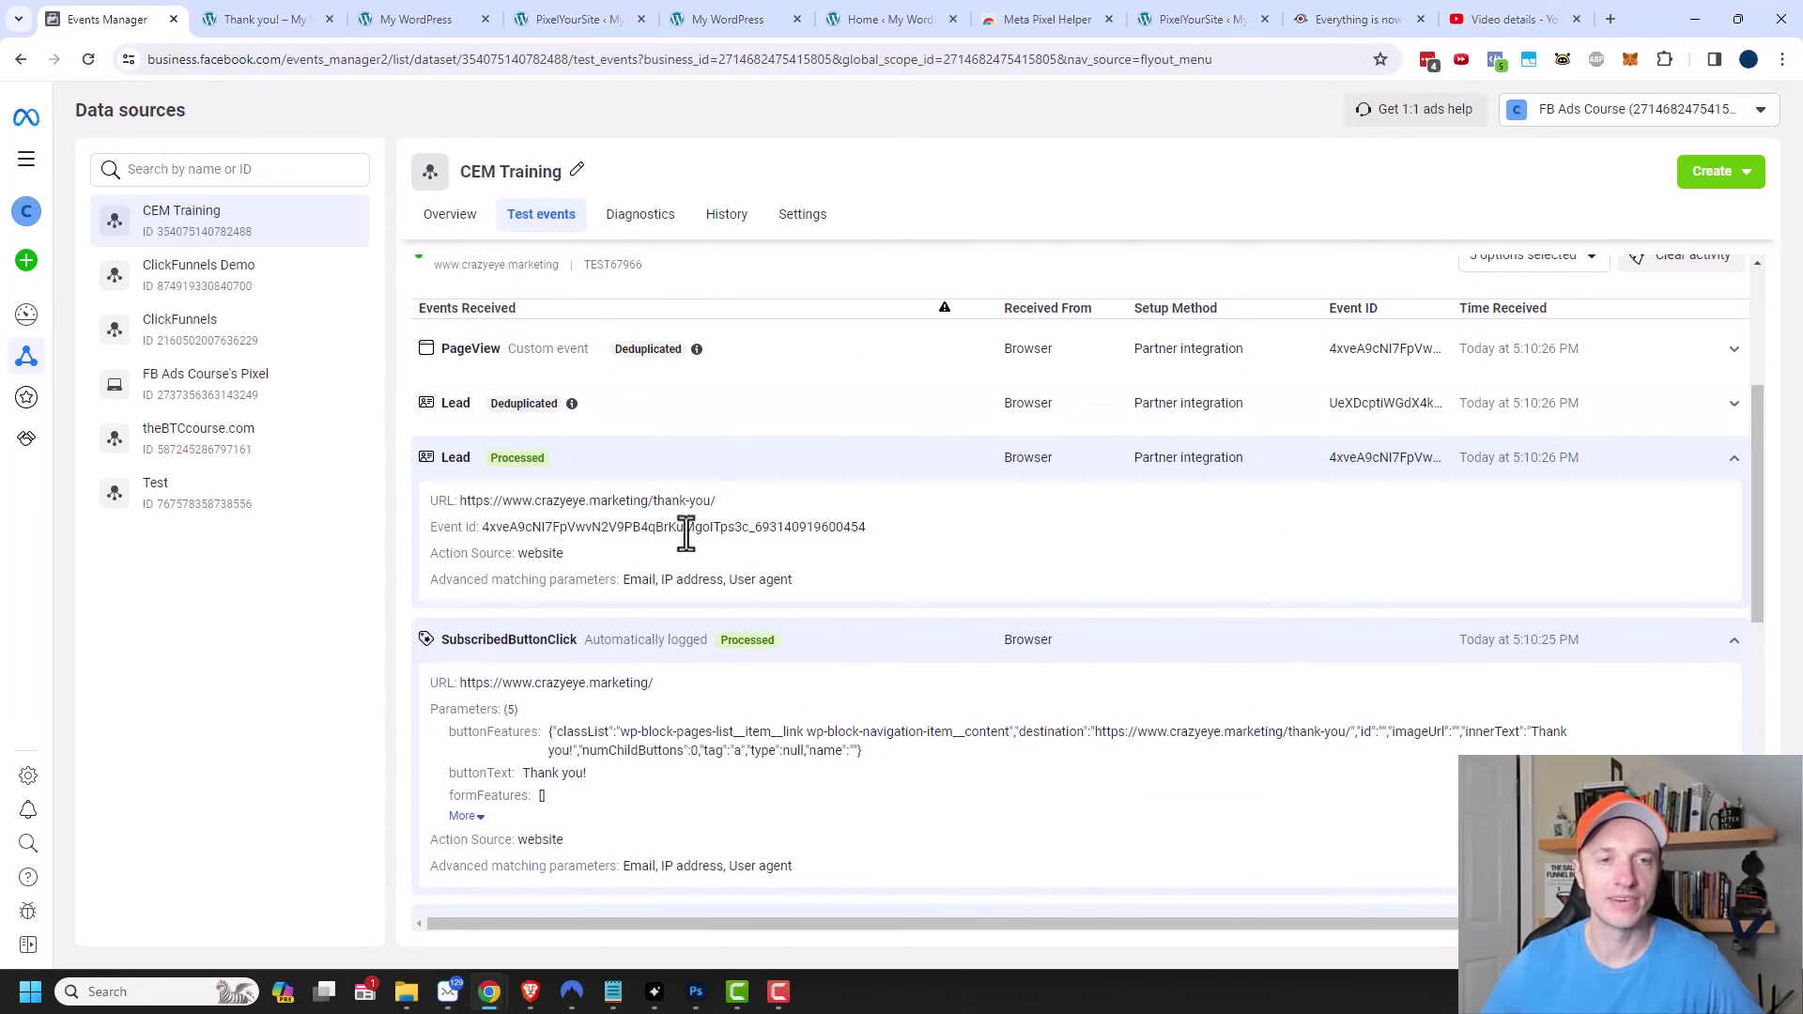
pyautogui.scroll(3, 717, 568)
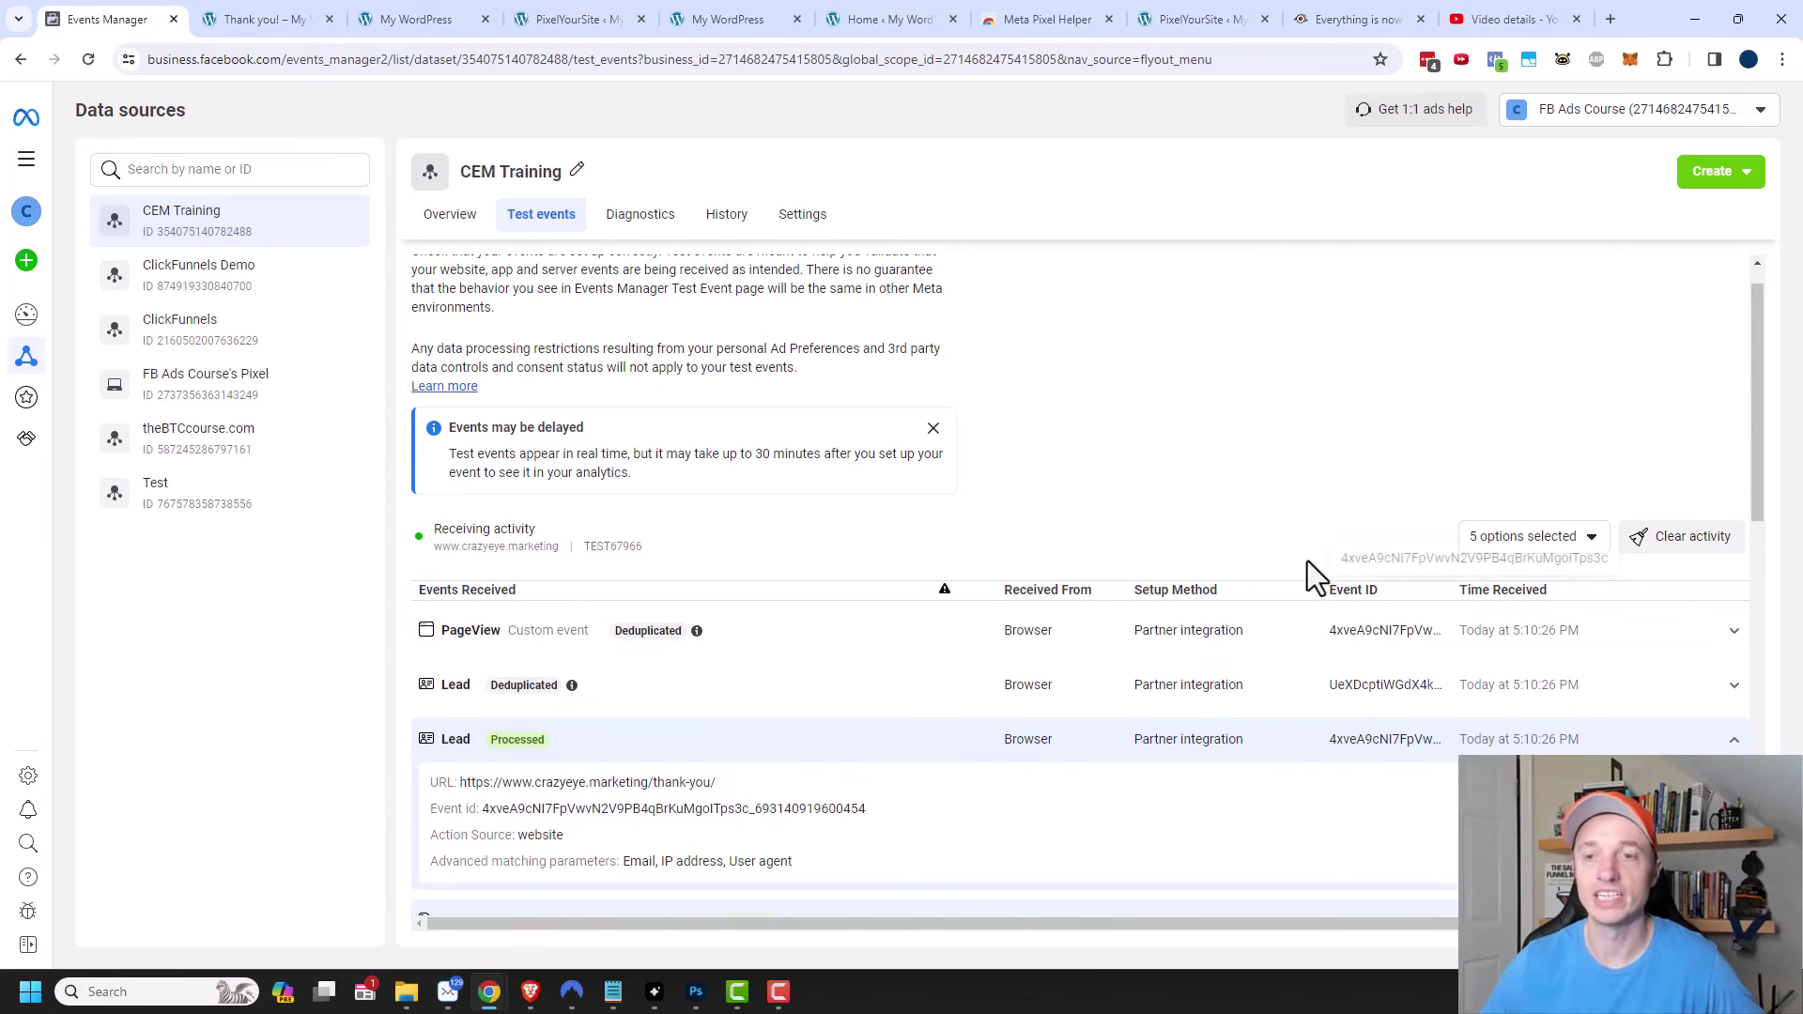
pyautogui.click(1670, 539)
pyautogui.click(1114, 445)
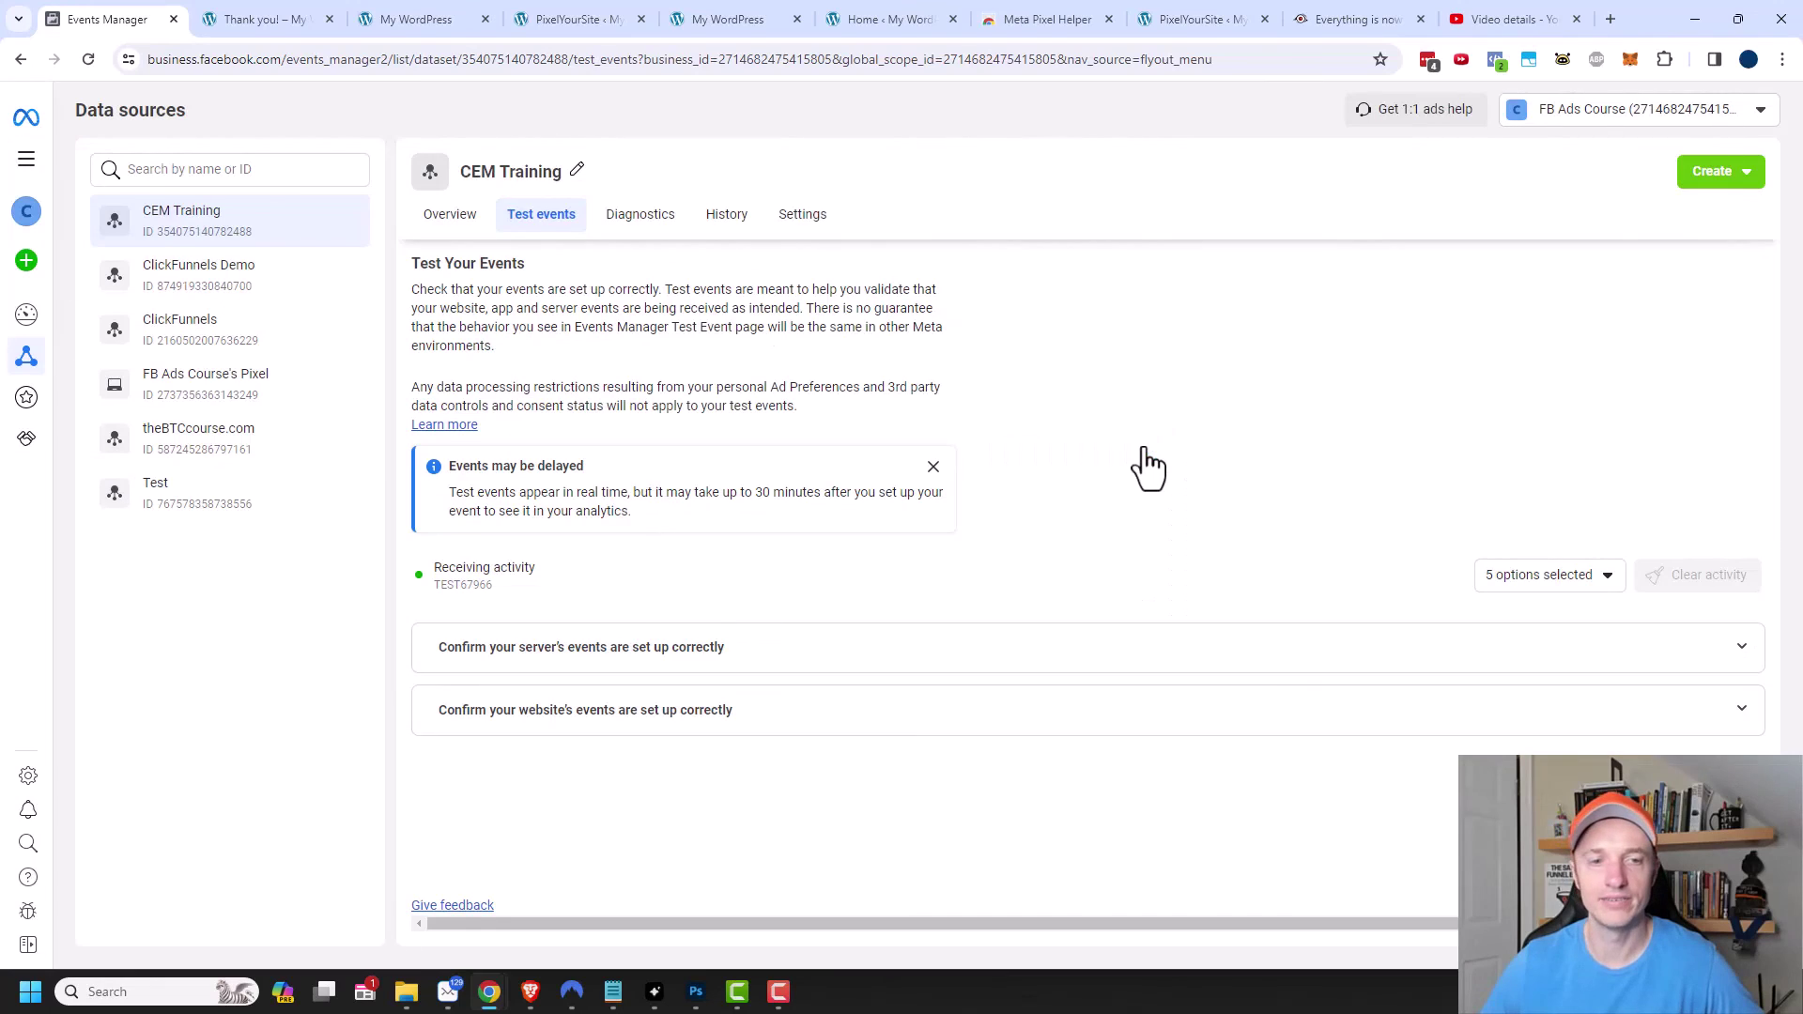
pyautogui.click(673, 669)
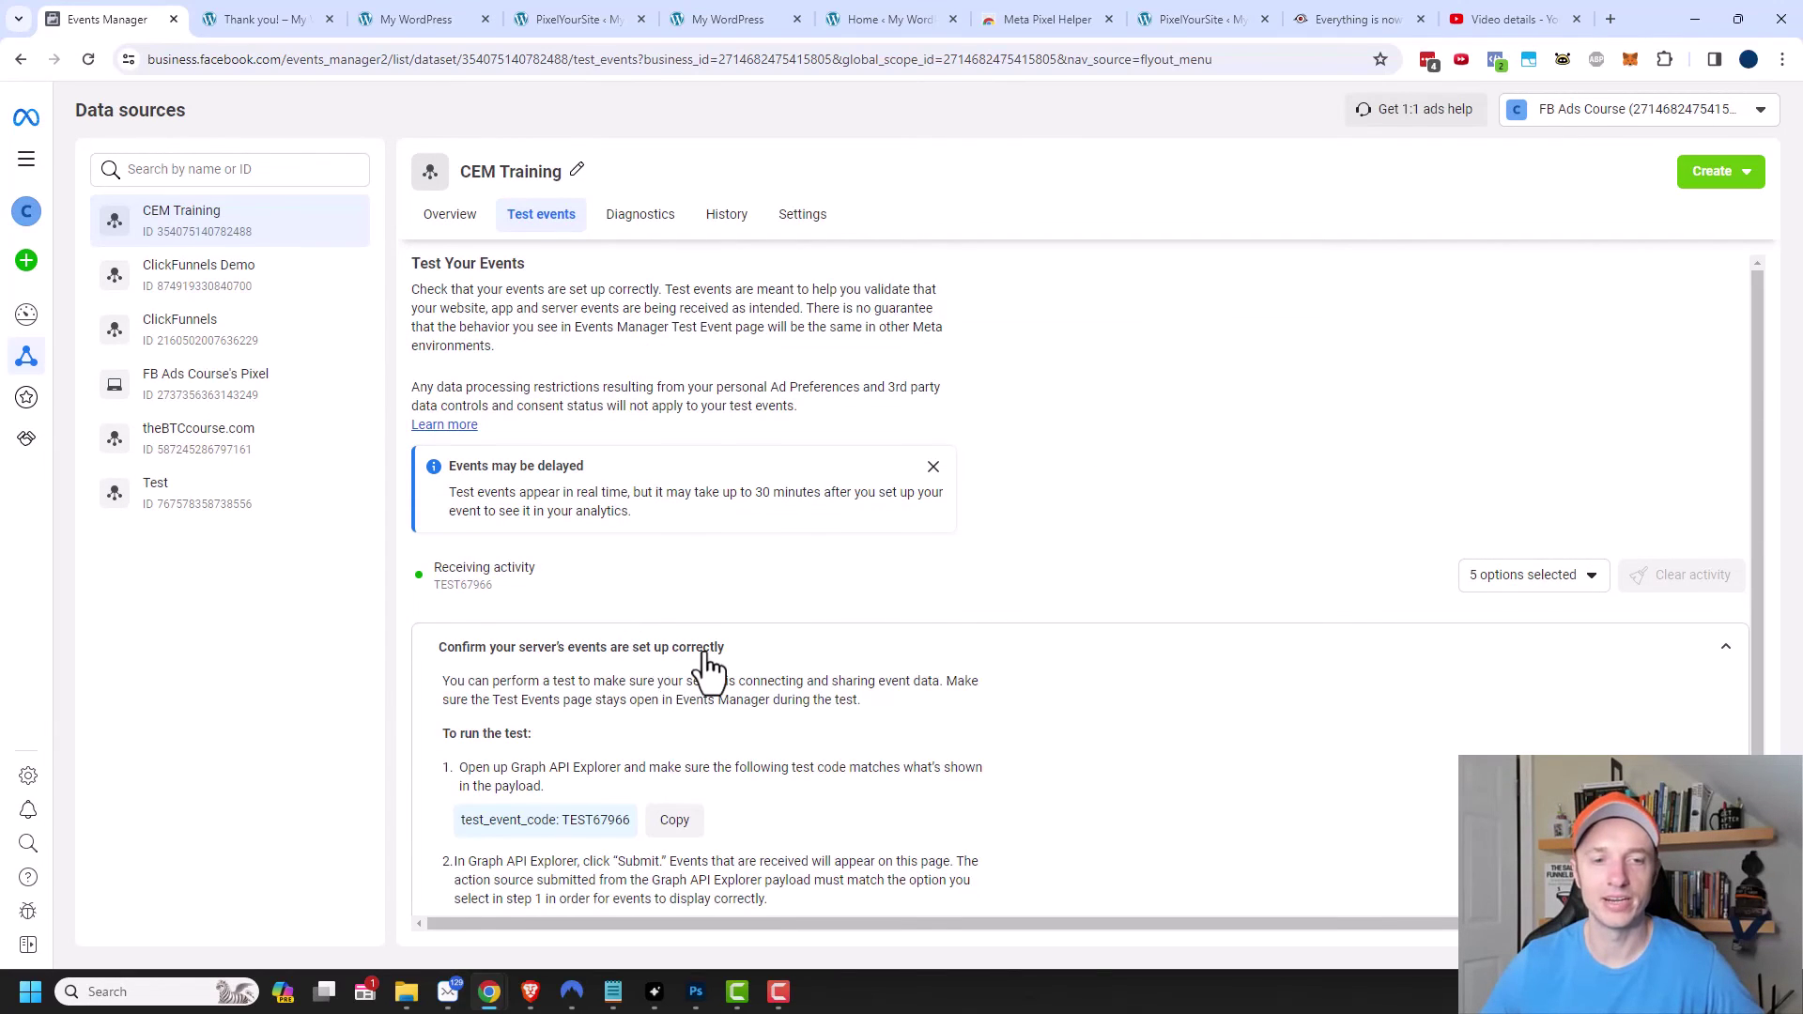
pyautogui.click(711, 665)
pyautogui.click(716, 718)
pyautogui.scroll(-1, 662, 803)
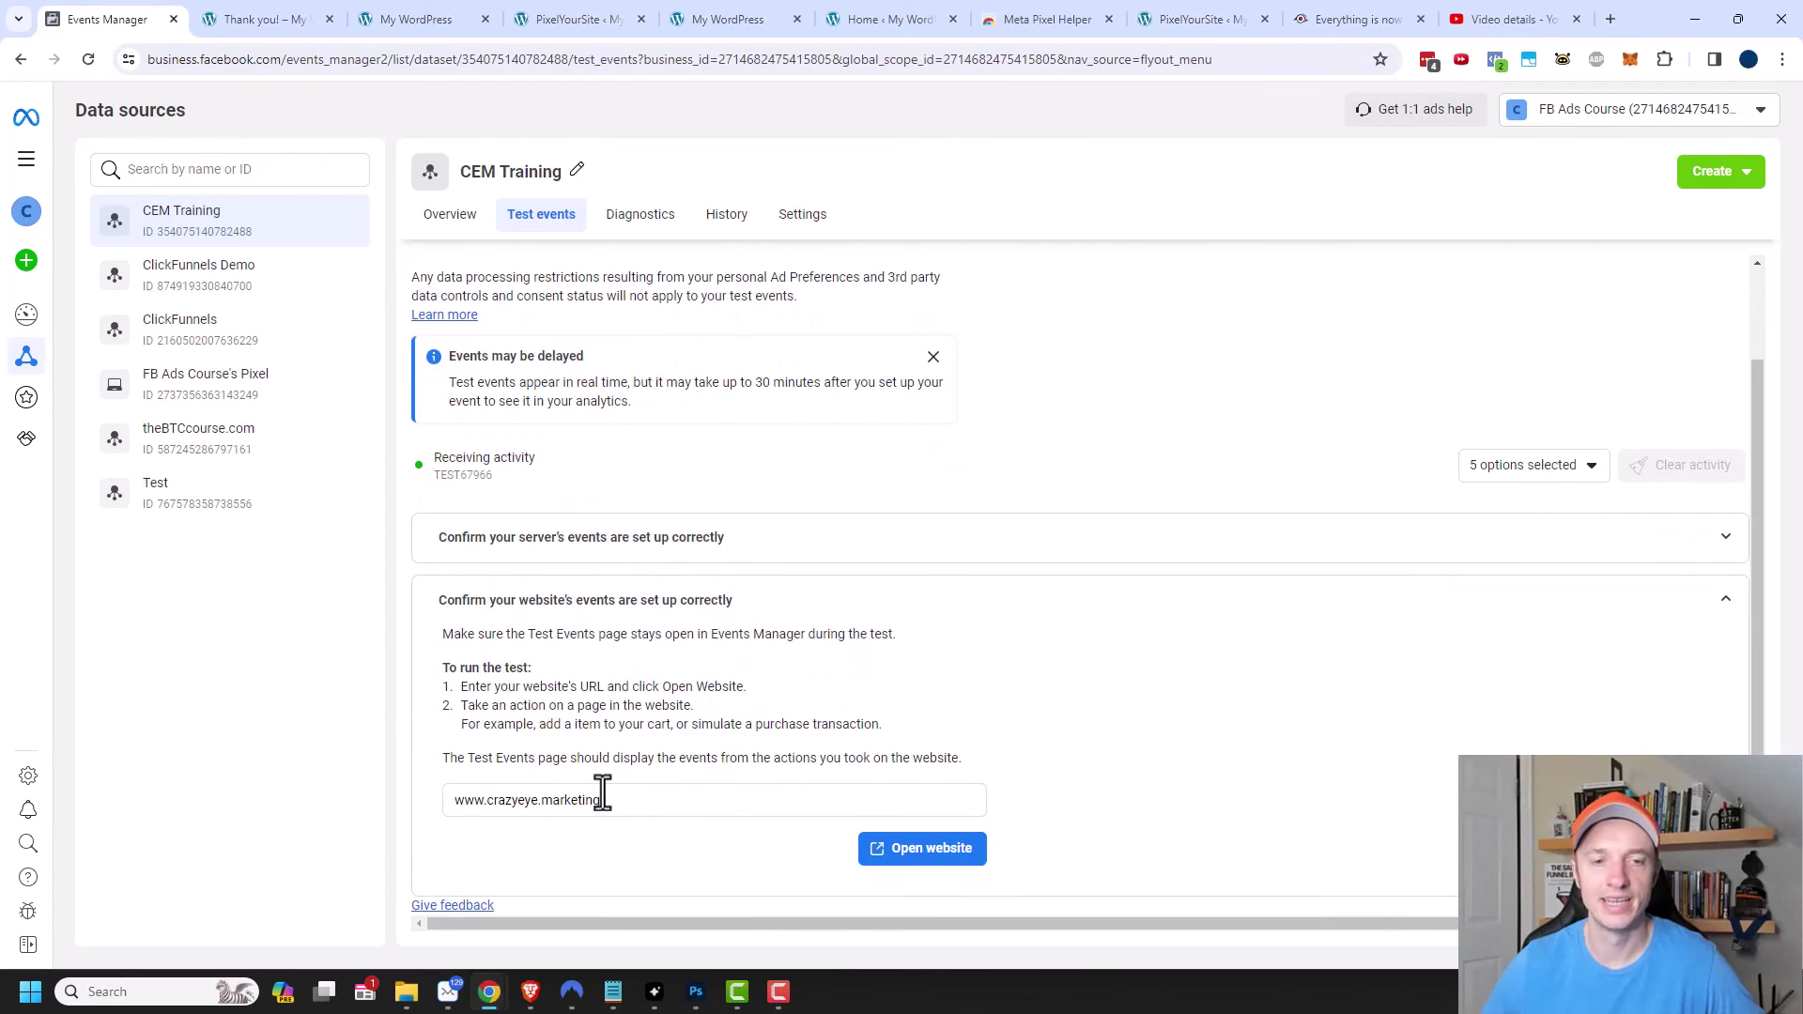